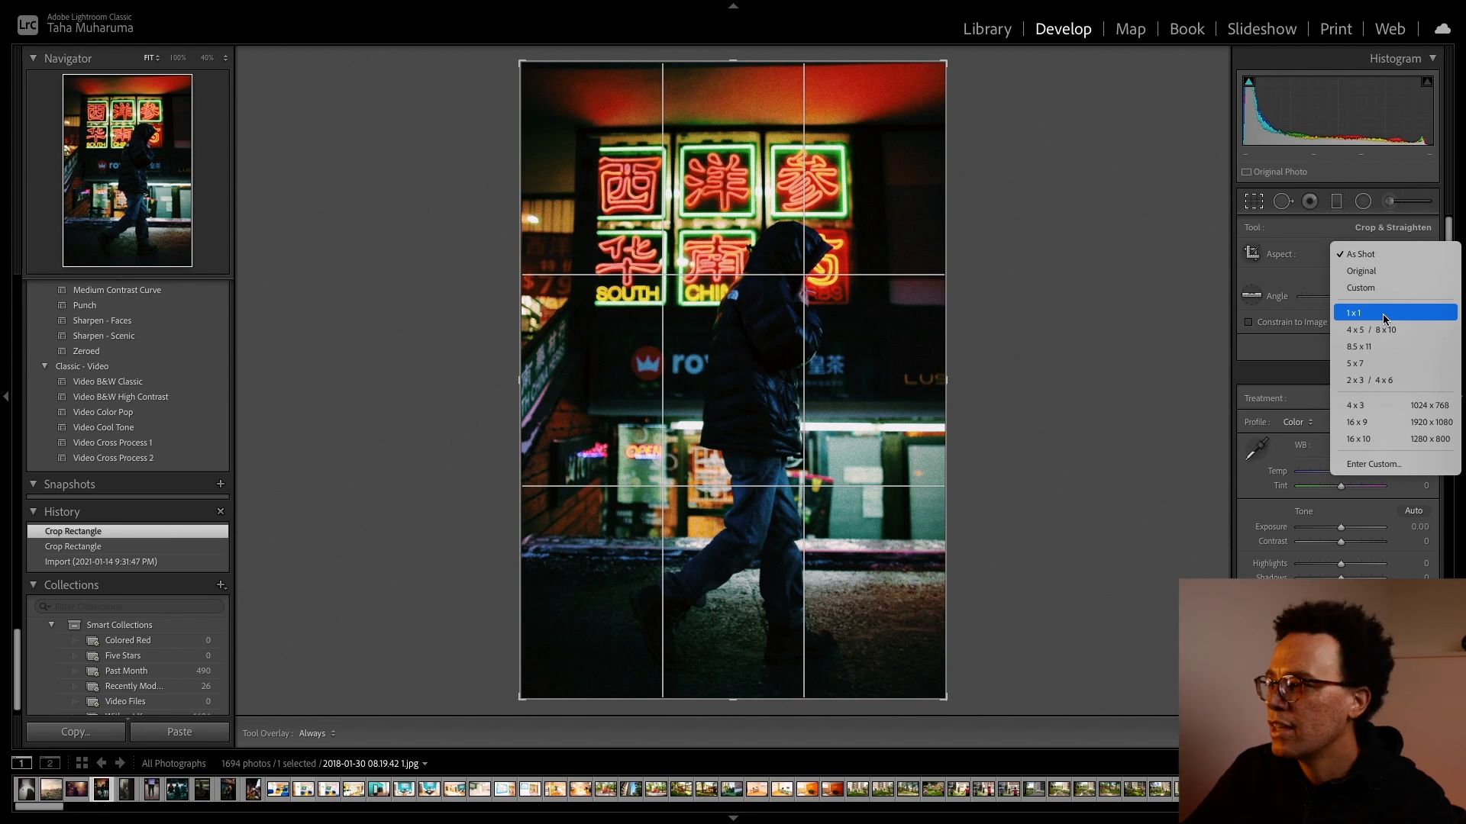
Step: Crop the neon sign photo to a 1 x 1 aspect ratio, tightened around the signs and the hooded figure's upper body
left_click(1382, 314)
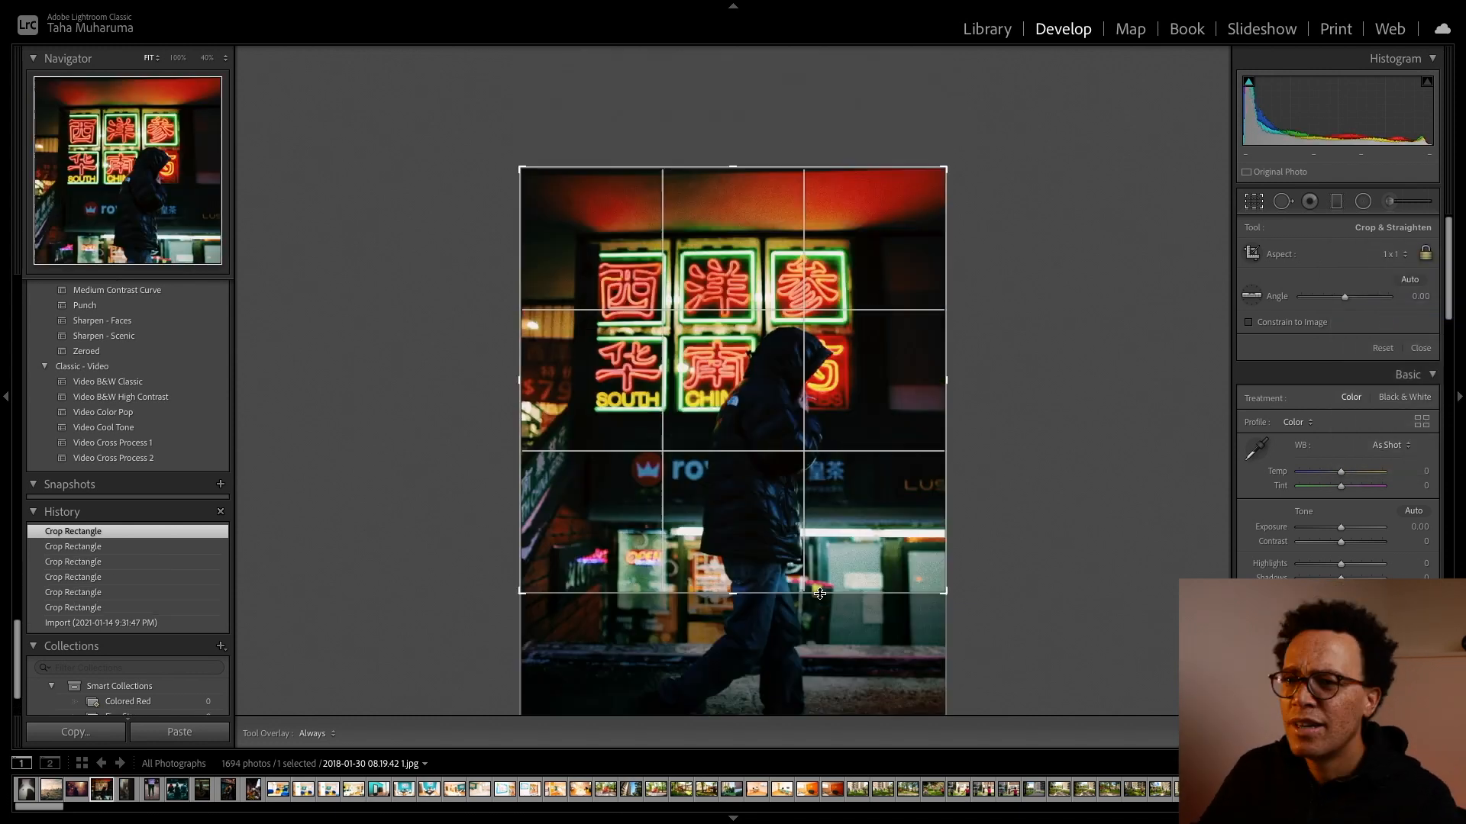
left_click_drag(819, 594, 825, 554)
left_click_drag(757, 465, 761, 478)
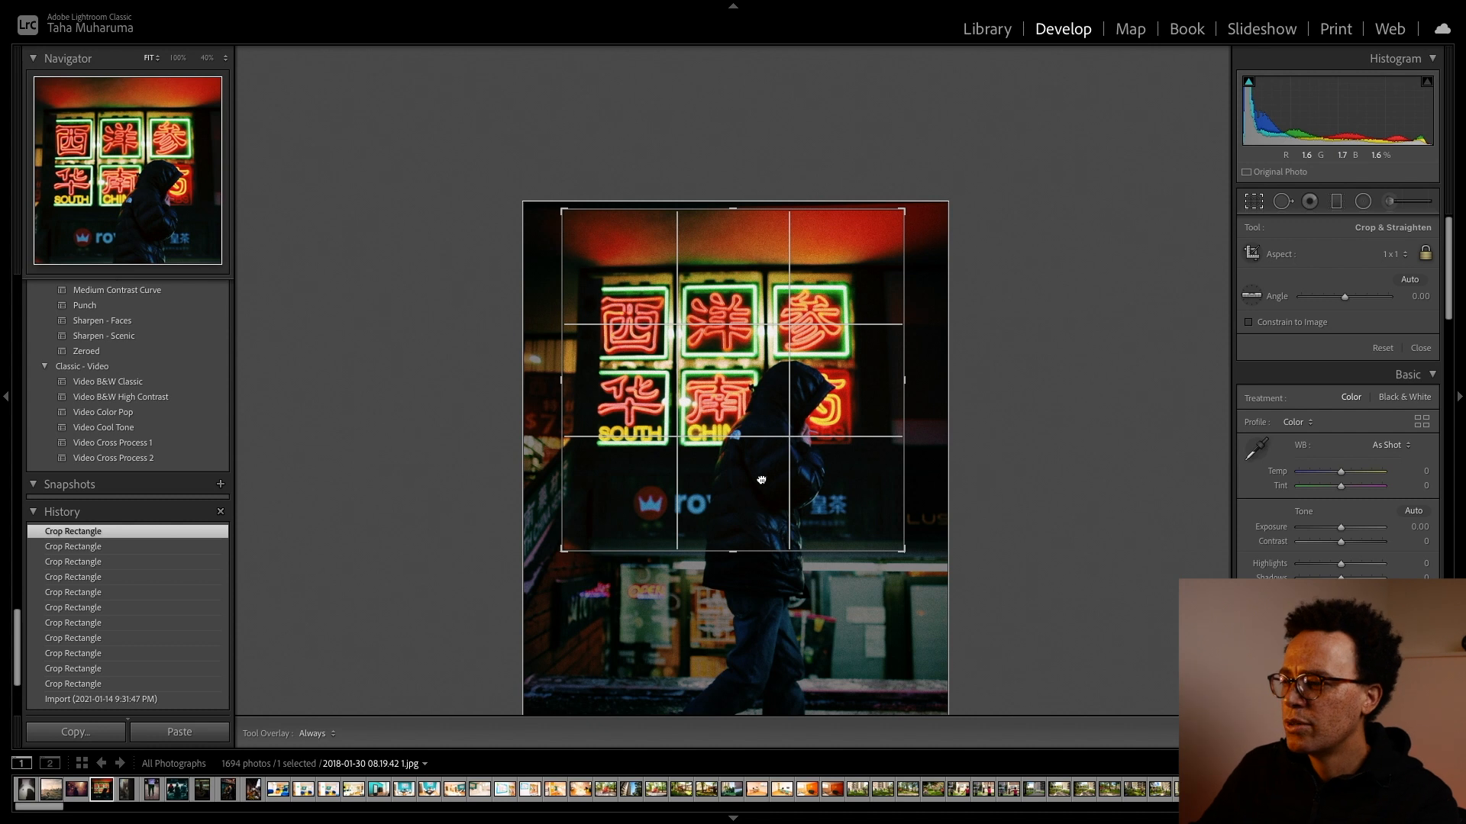
key("r")
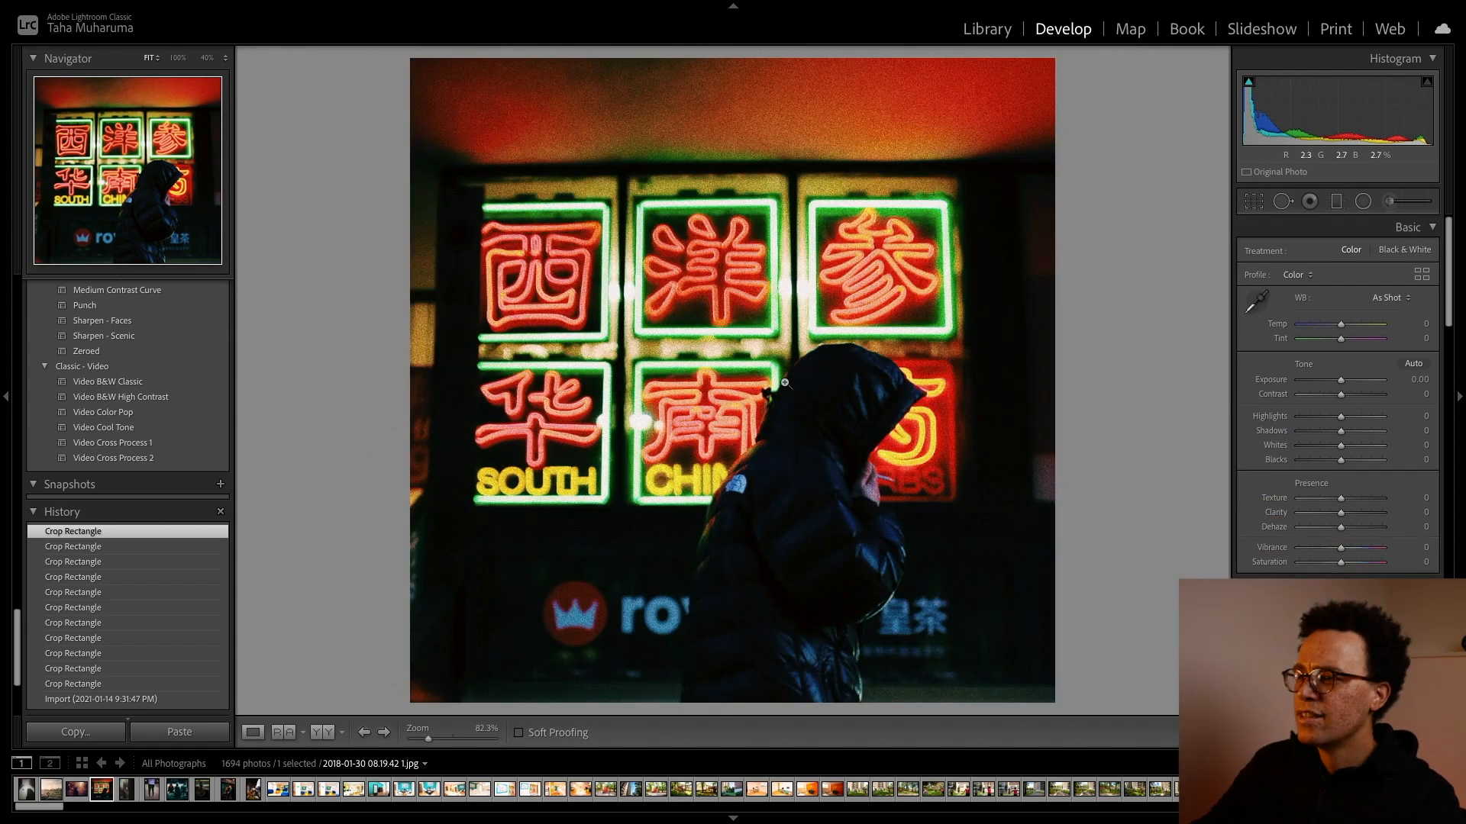
Step: Reduce the neon photo's noise with Luminance 75 and Detail 37, and return to the fitted view
scroll(1338, 534, "down", 12)
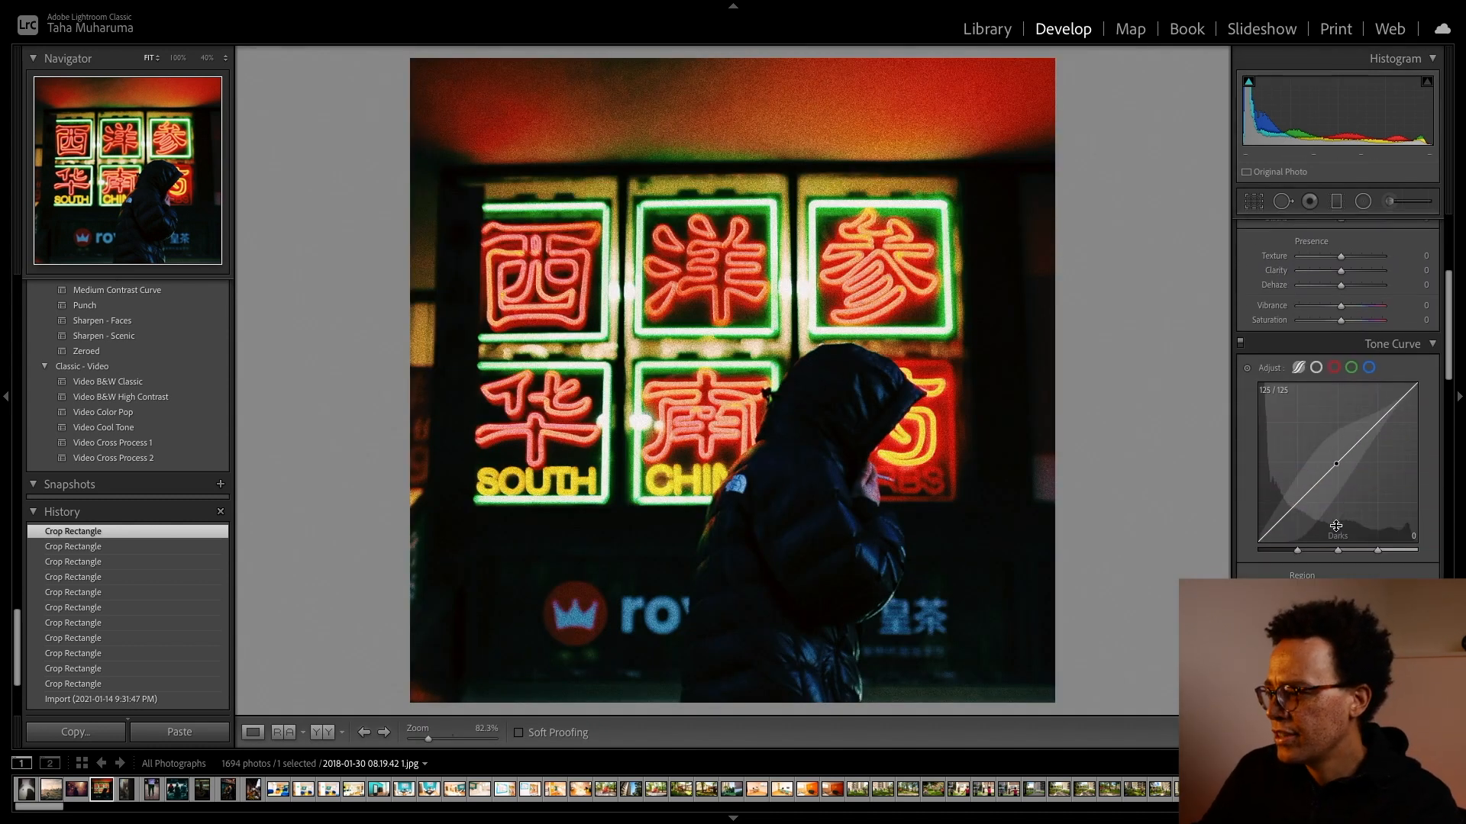
left_click_drag(1300, 532, 1367, 527)
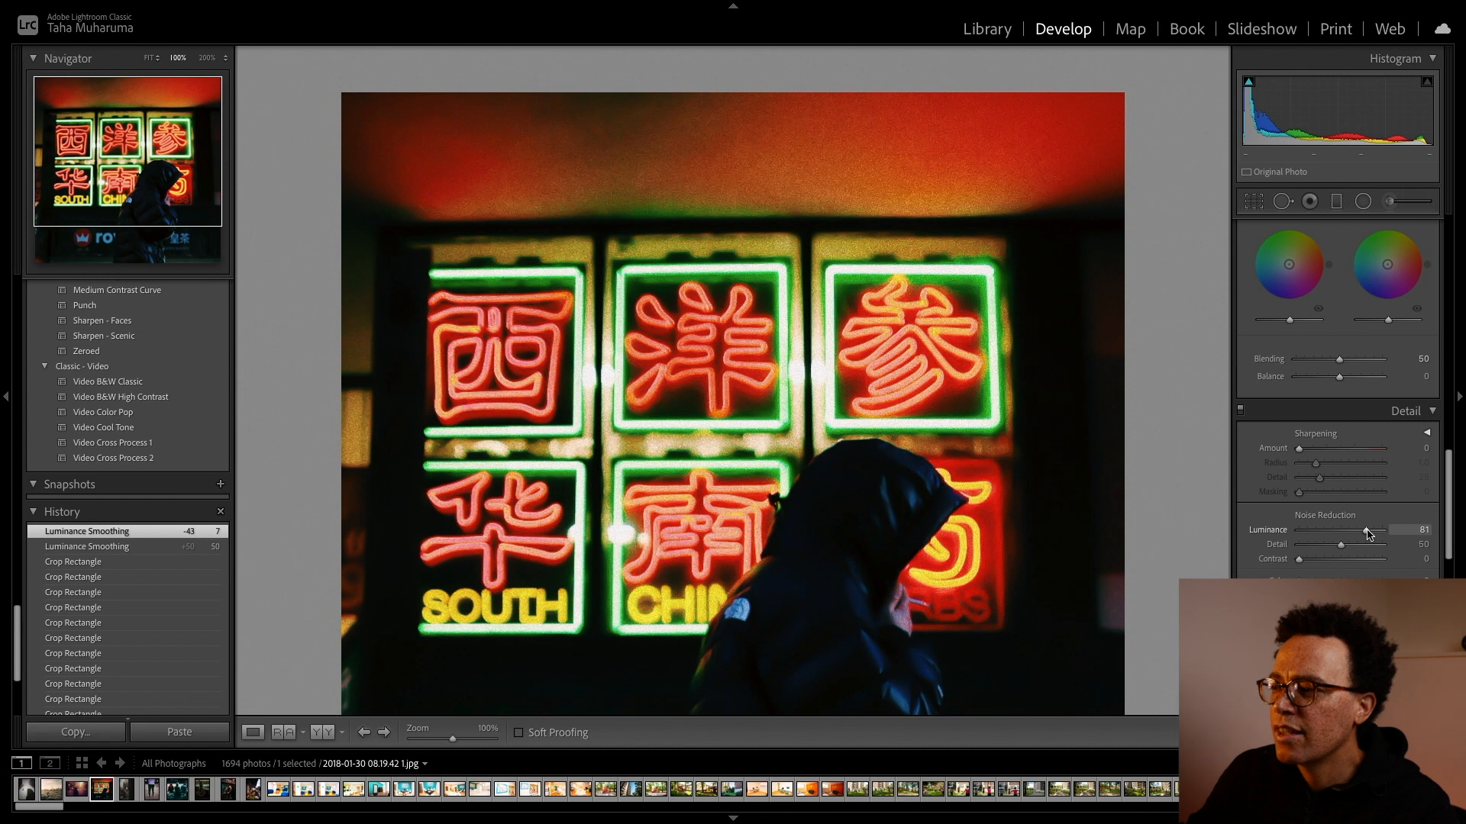
left_click_drag(1368, 534, 1362, 532)
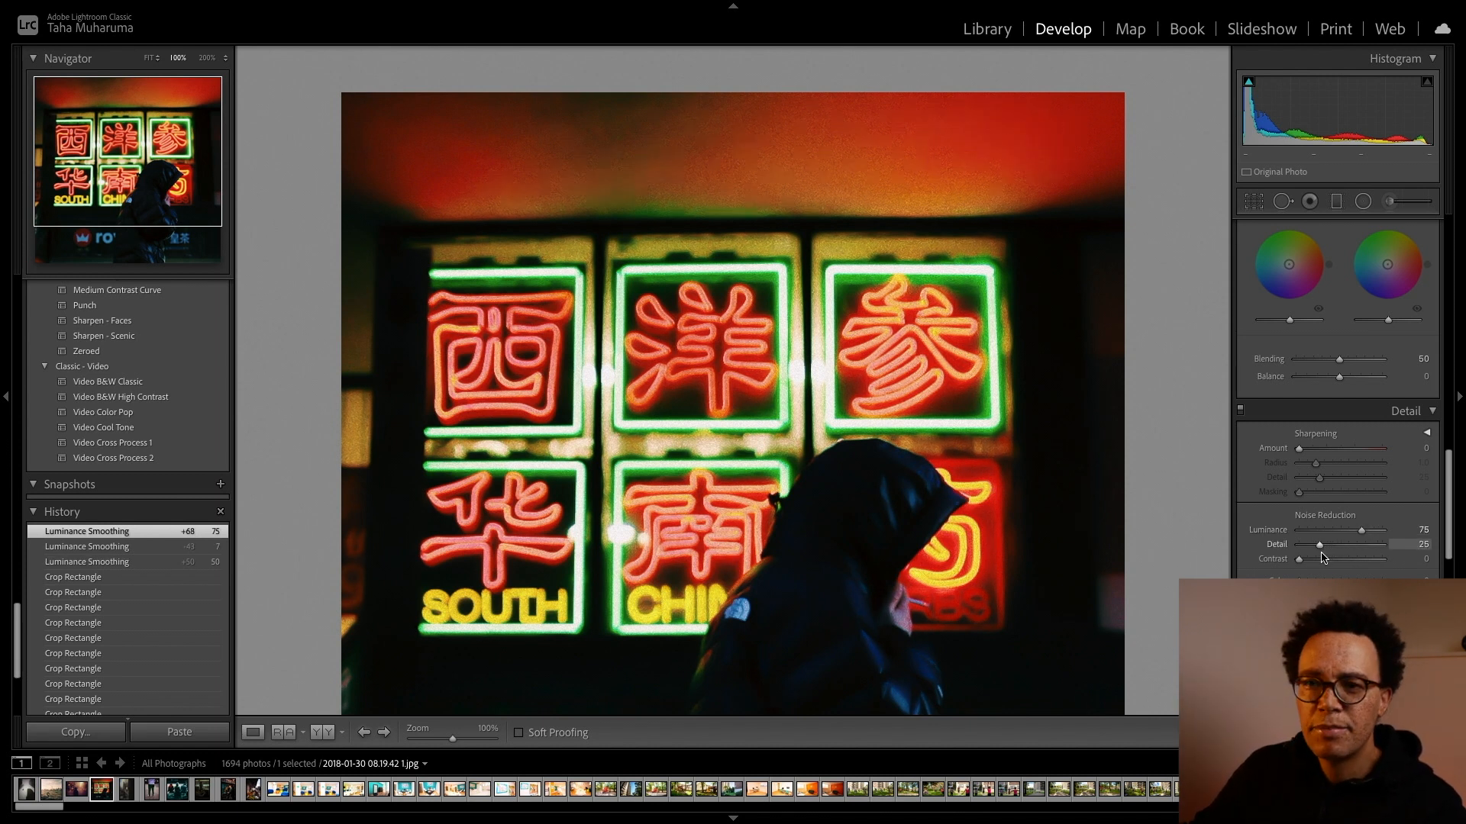
left_click_drag(1320, 545, 1330, 544)
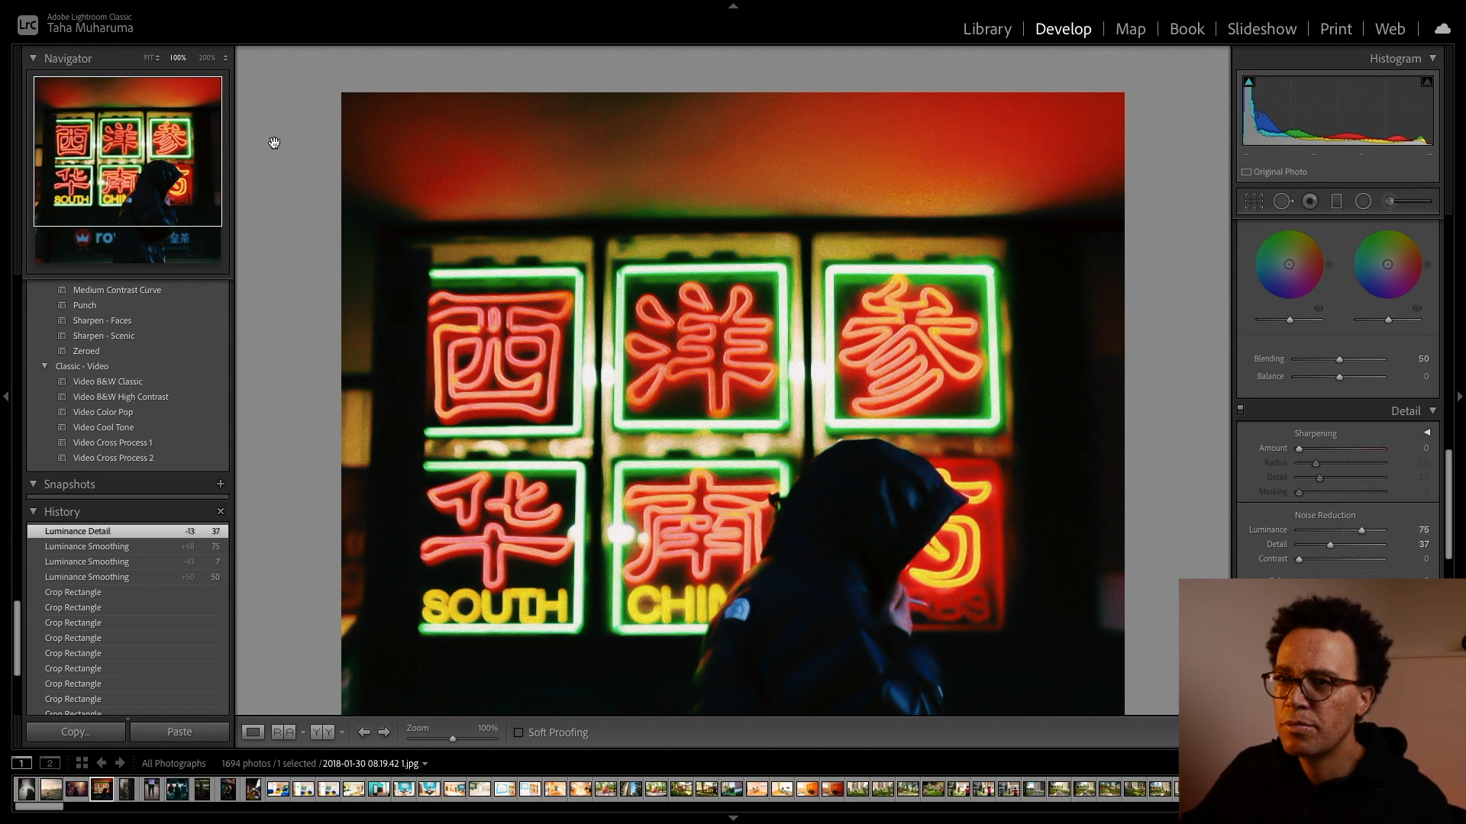
left_click(150, 59)
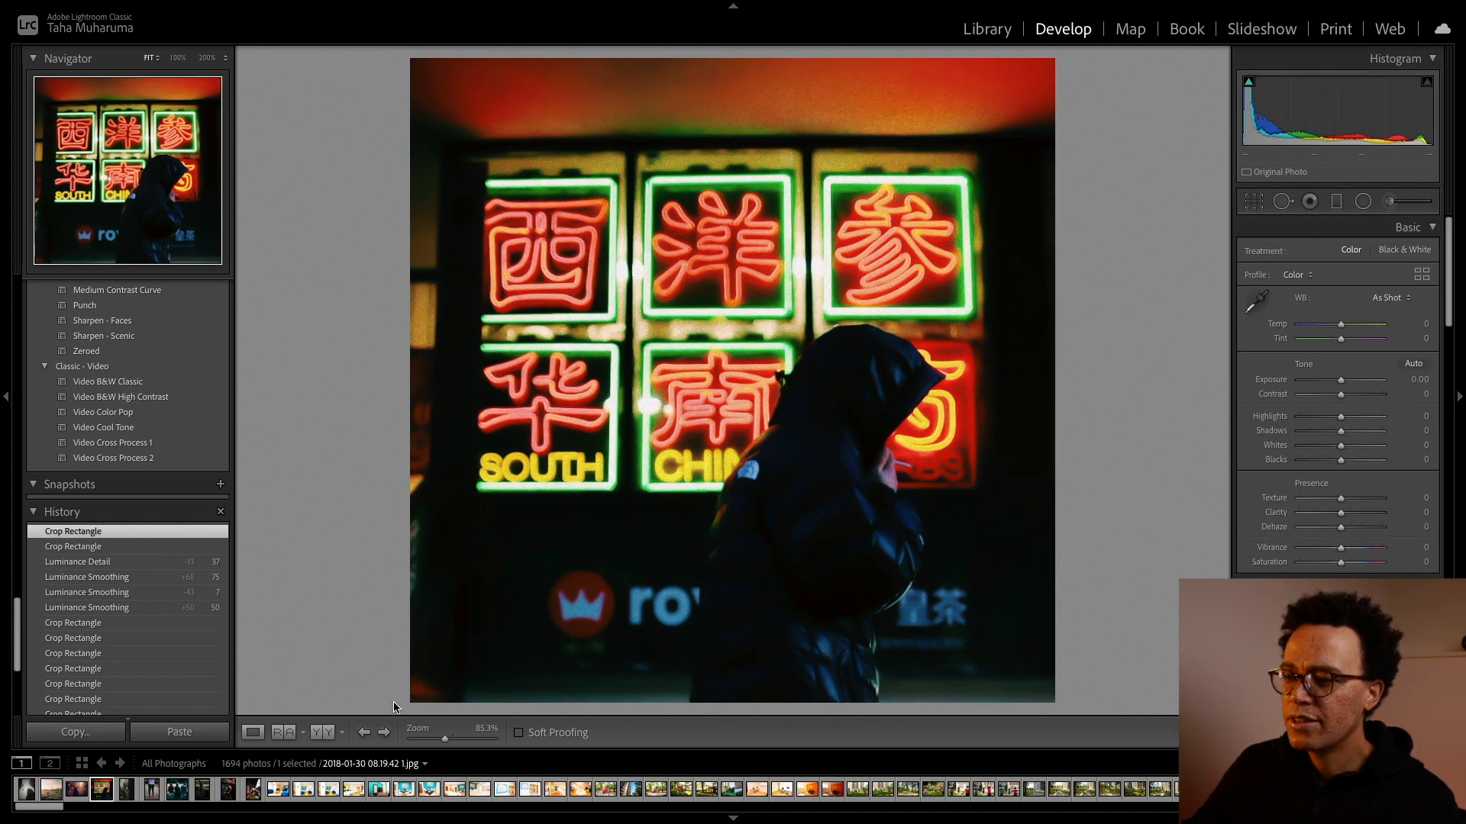
Step: Darken the bright area at the neon photo's left edge with the Adjustment Brush at −1.74 exposure, and set the photo's Clarity to 8
left_click(1389, 203)
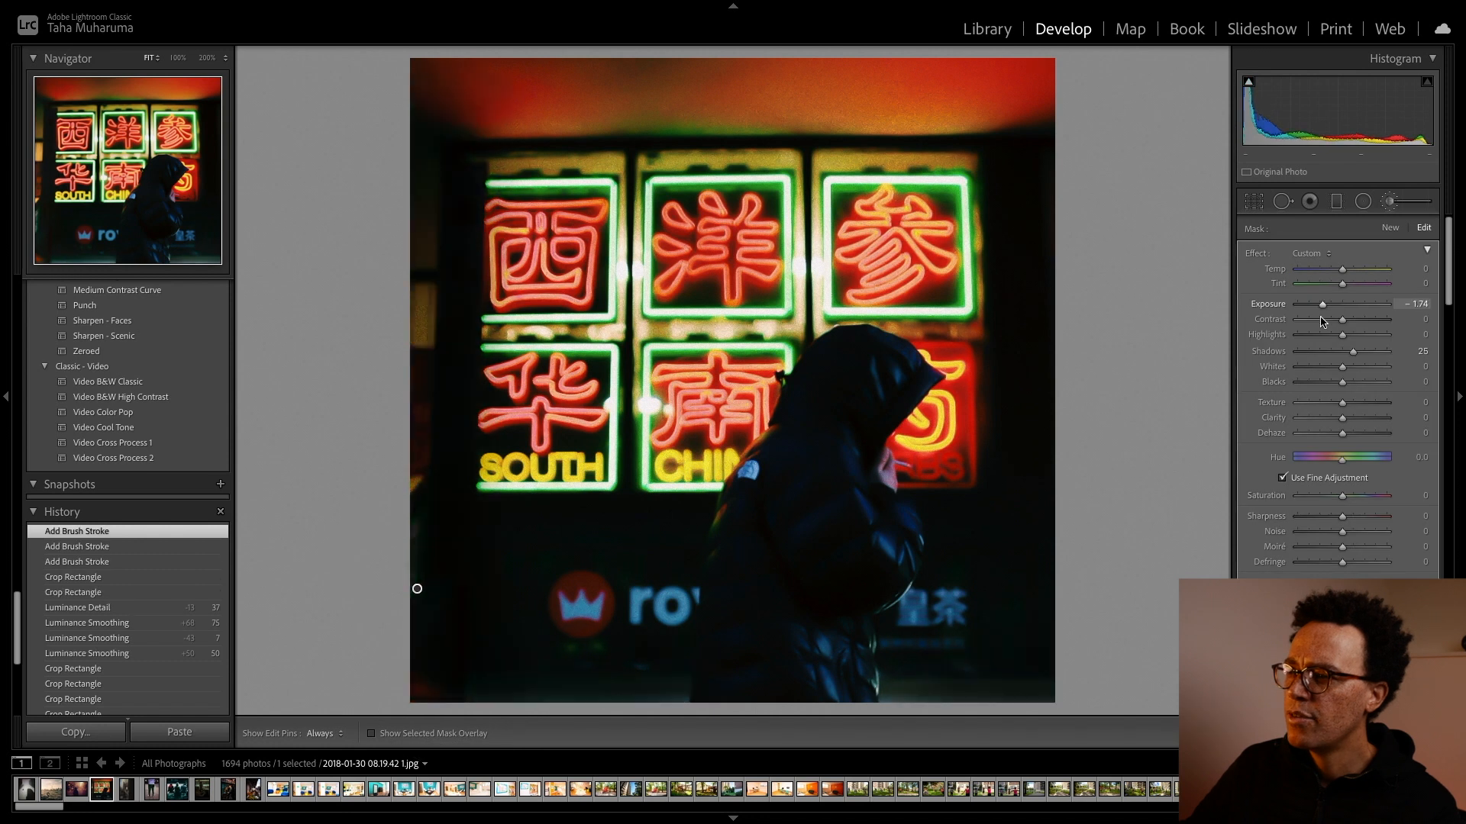
left_click(102, 534)
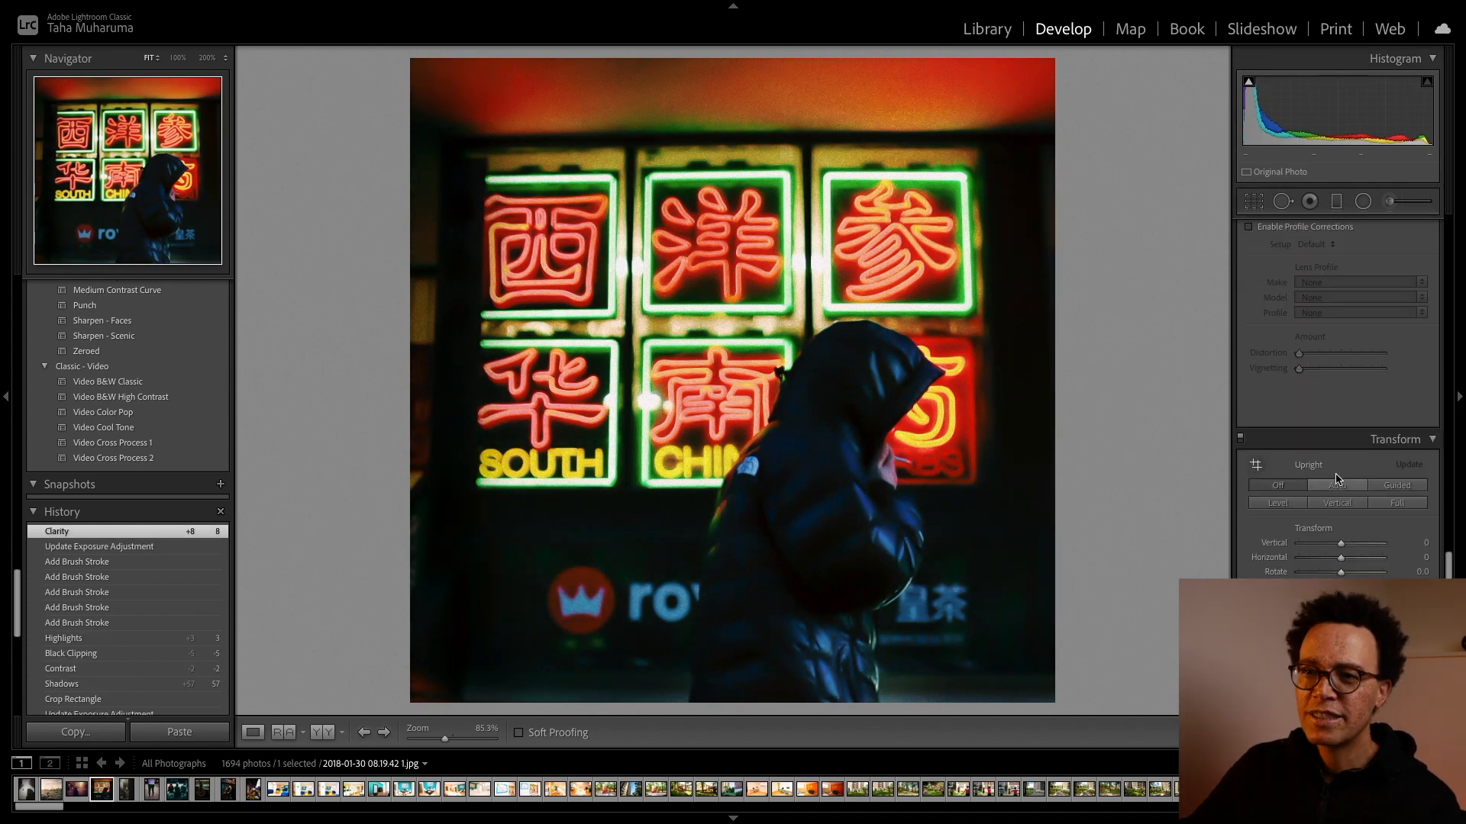
scroll(95, 584, "down", 15)
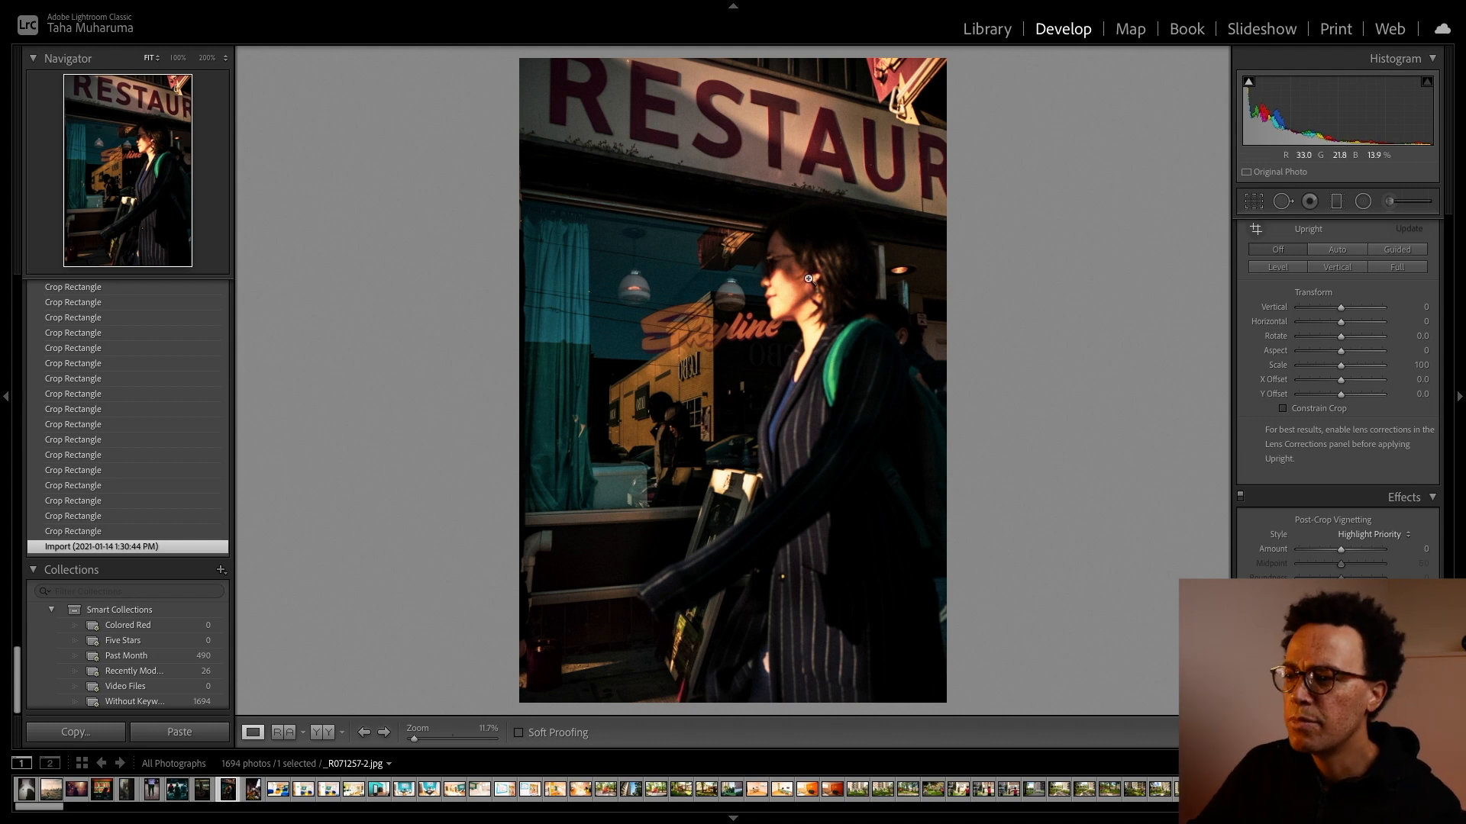
Step: Crop the restaurant street photo to a 1 x 1 square framing the woman, the window reflection and the lower part of the sign
left_click(689, 369)
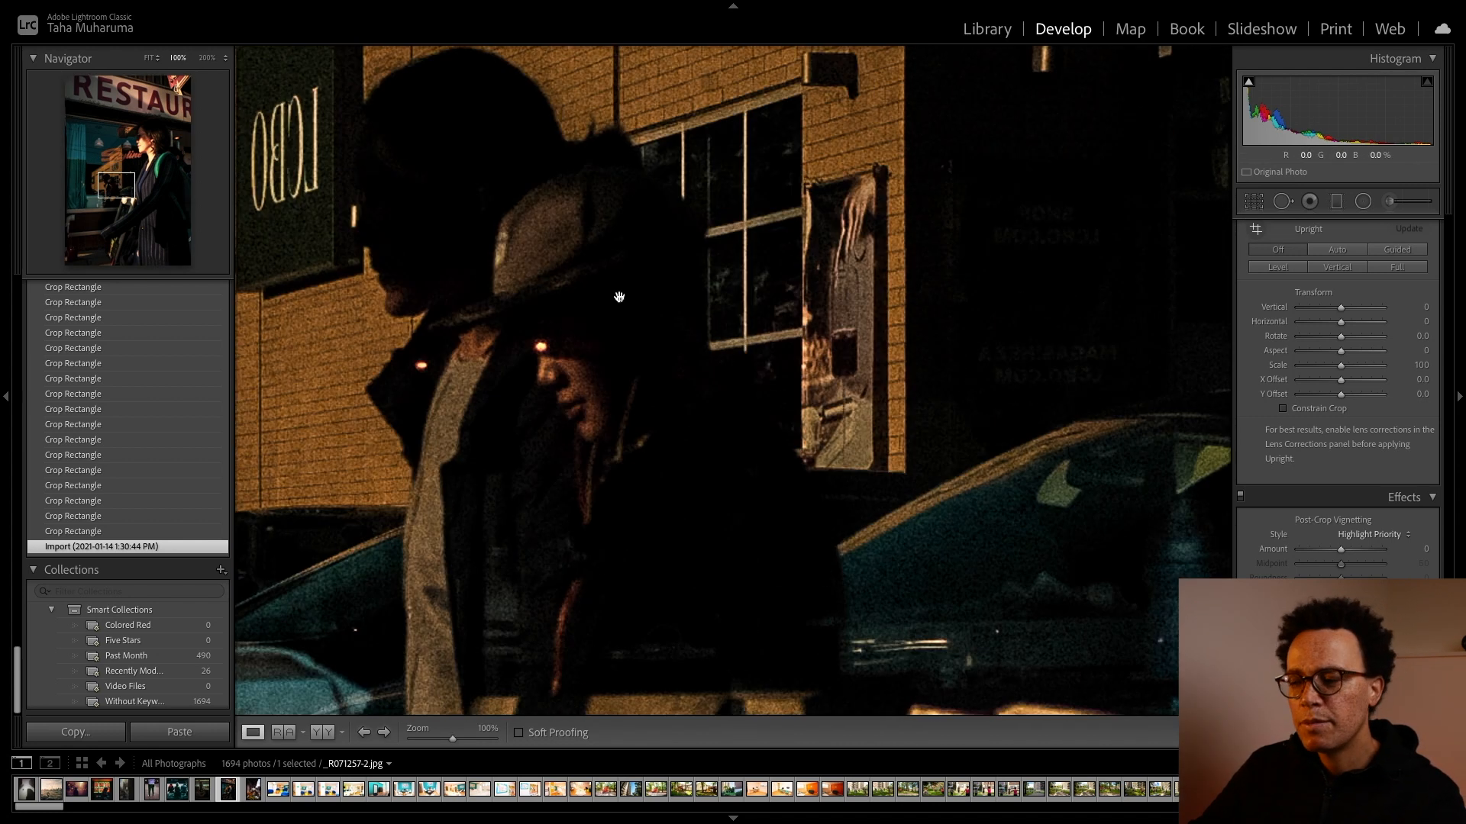
left_click(619, 296)
key("r")
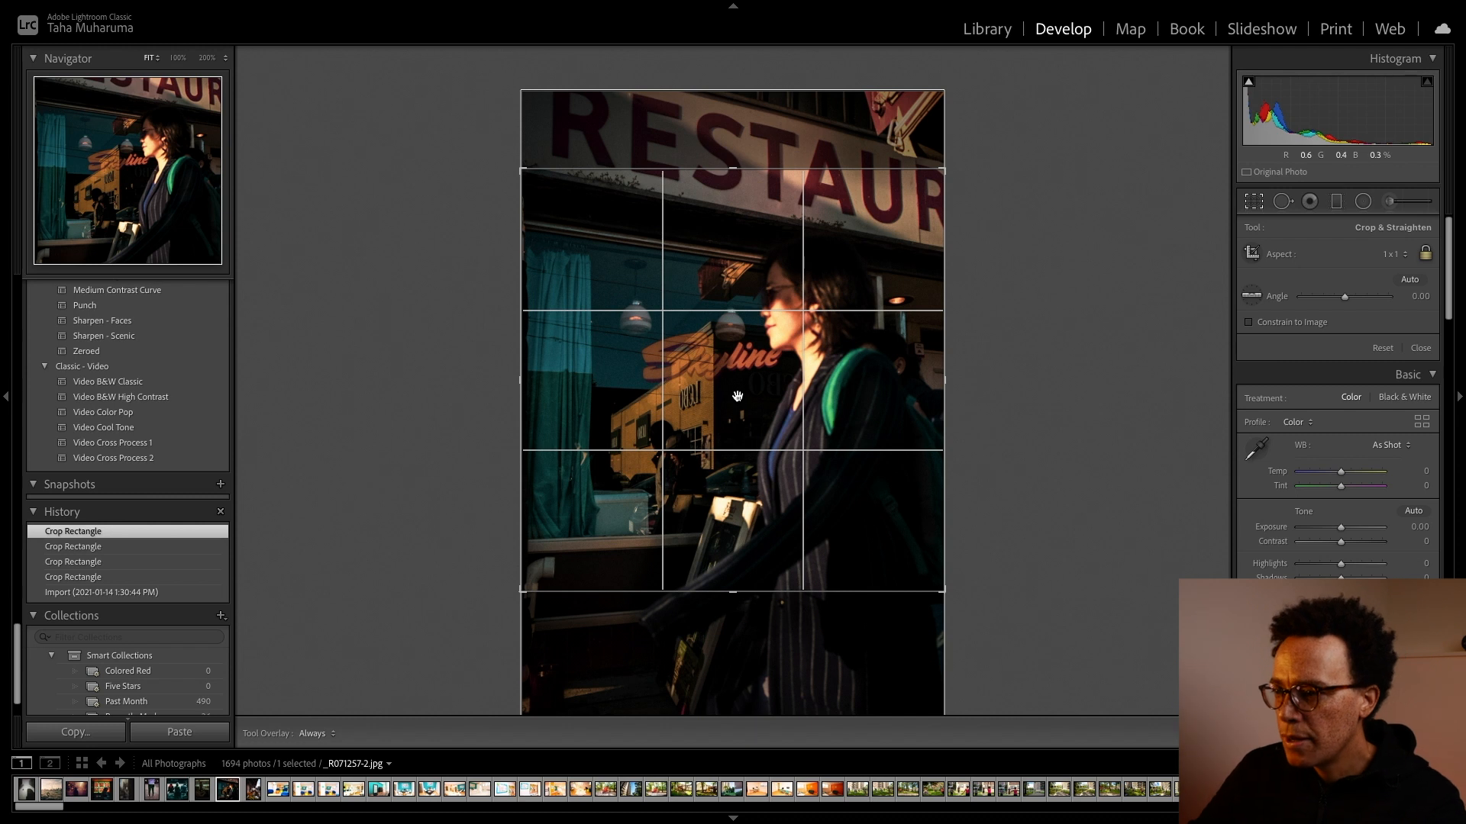
left_click_drag(738, 396, 801, 468)
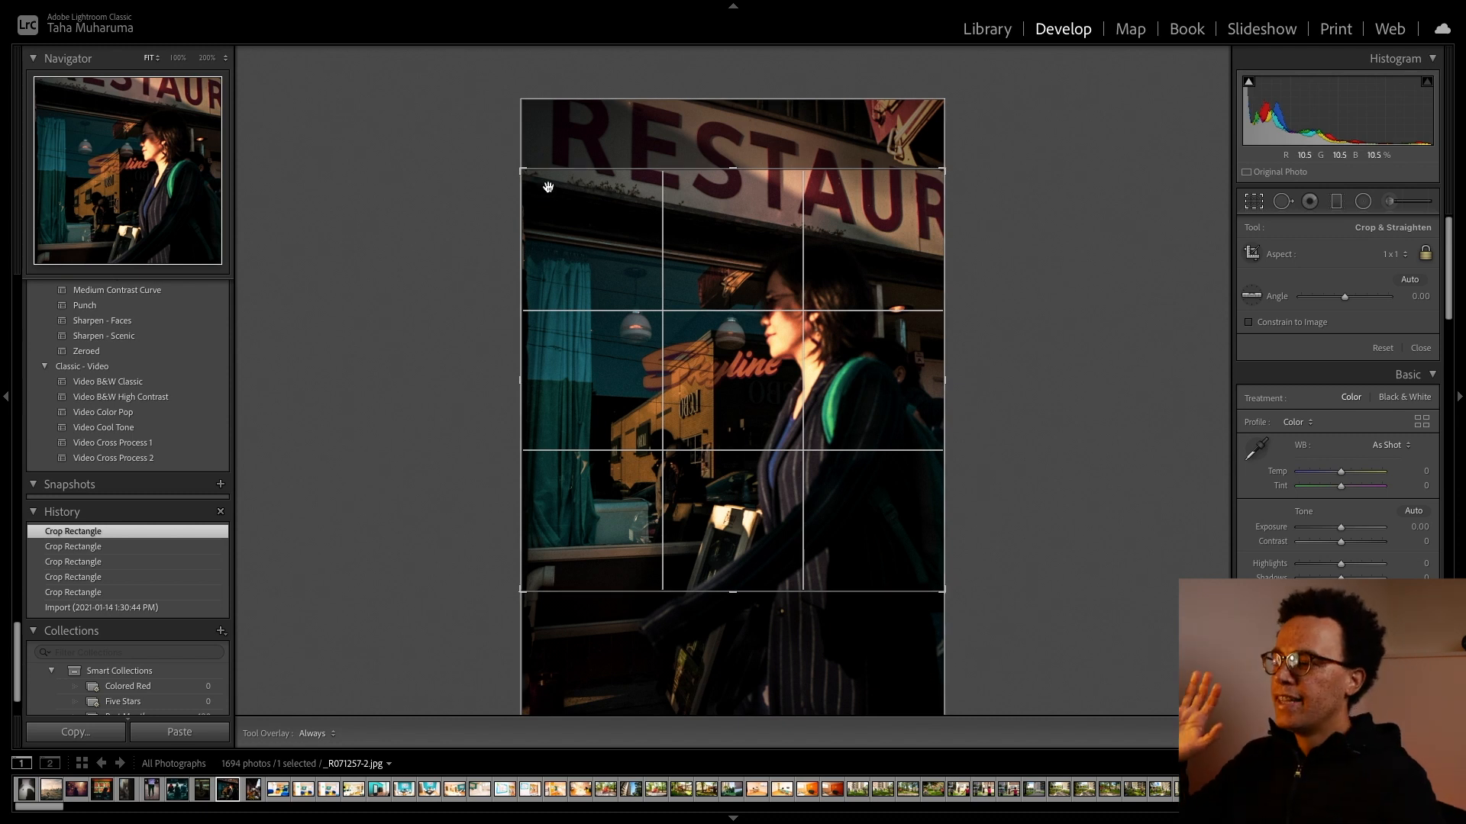
left_click_drag(540, 200, 538, 196)
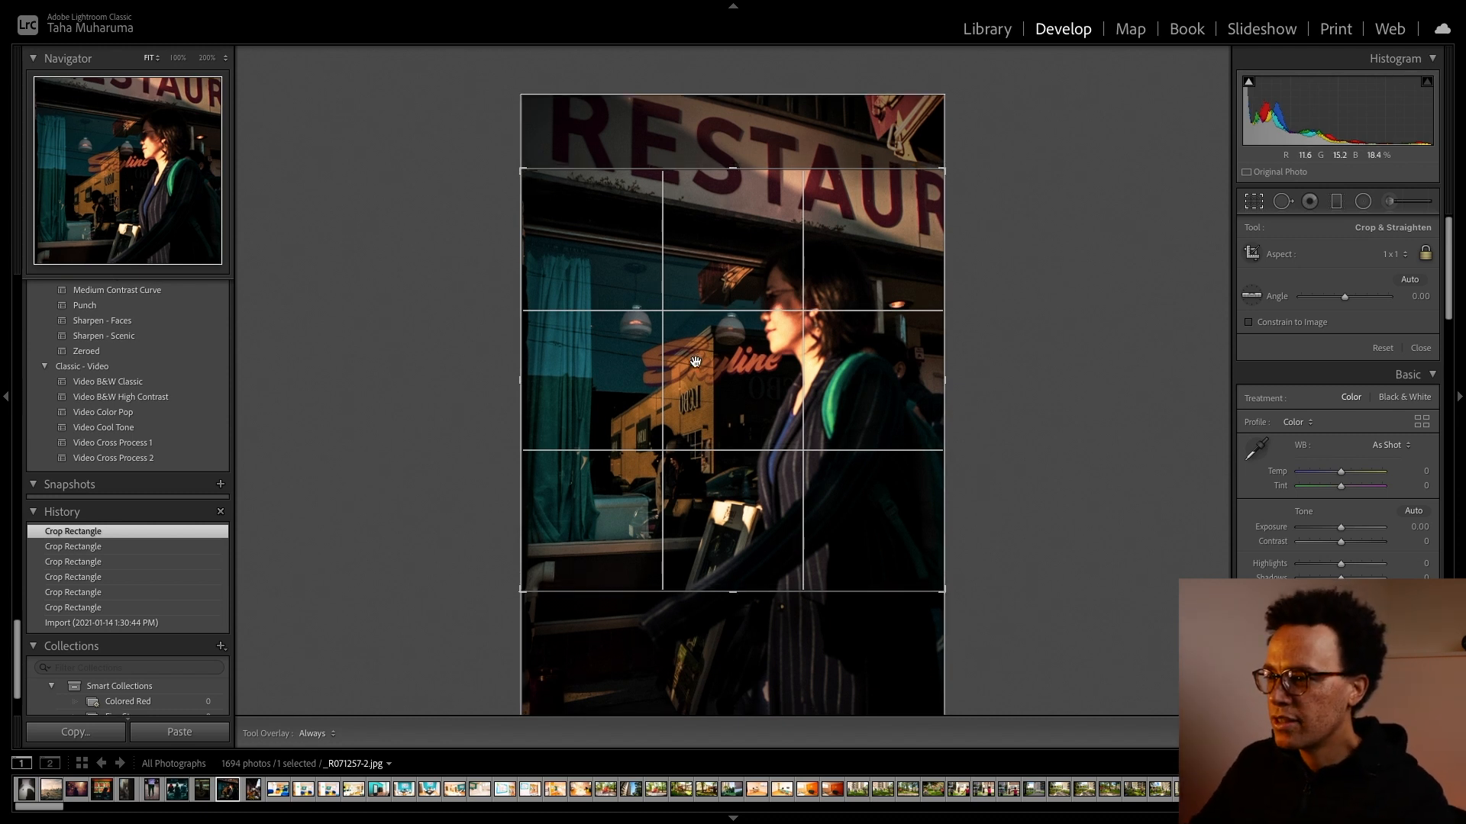
key("r")
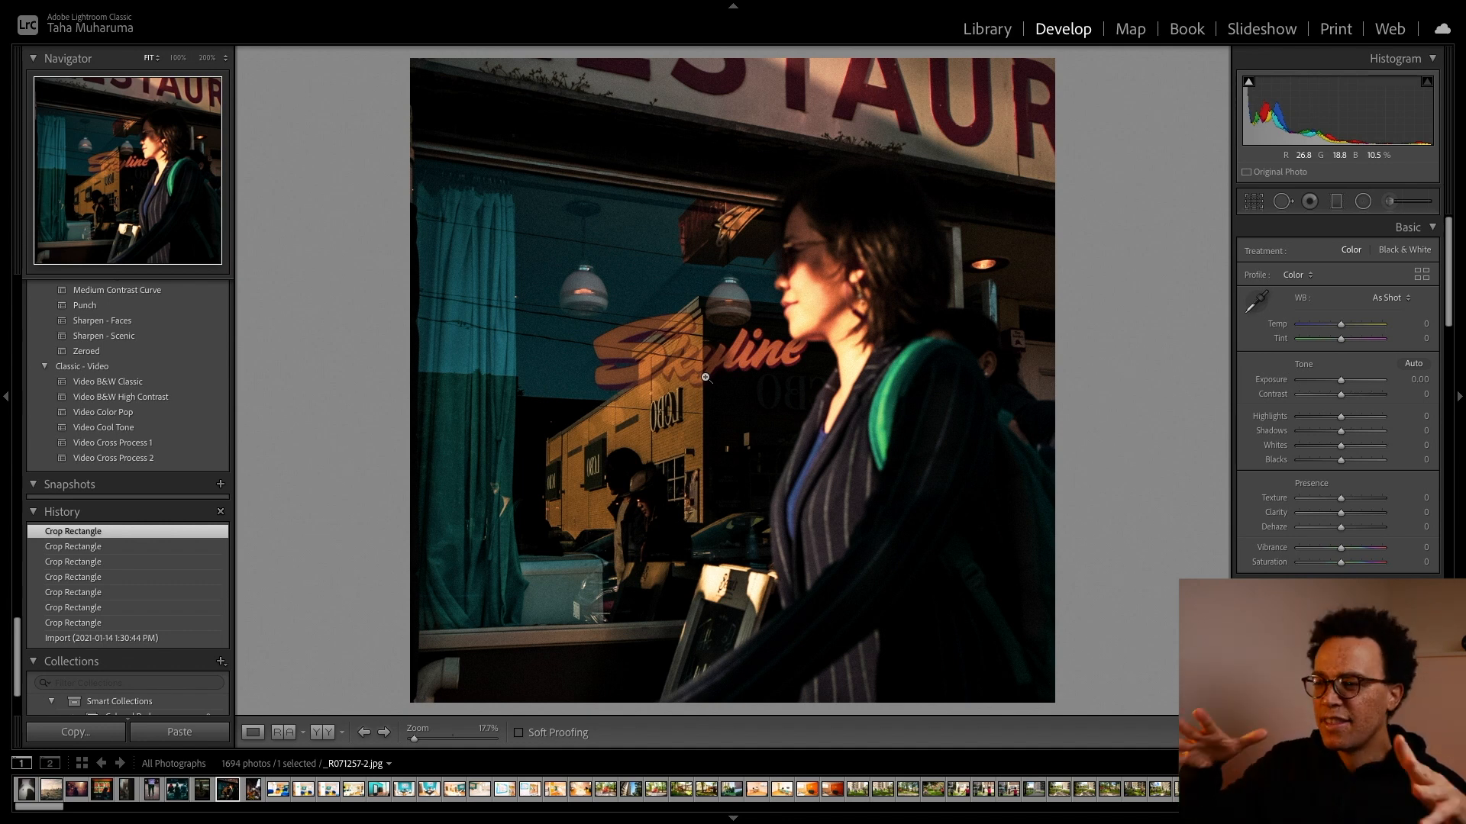
Step: Examine the couple reflected in the restaurant window at 100% zoom
left_click_drag(643, 523, 596, 456)
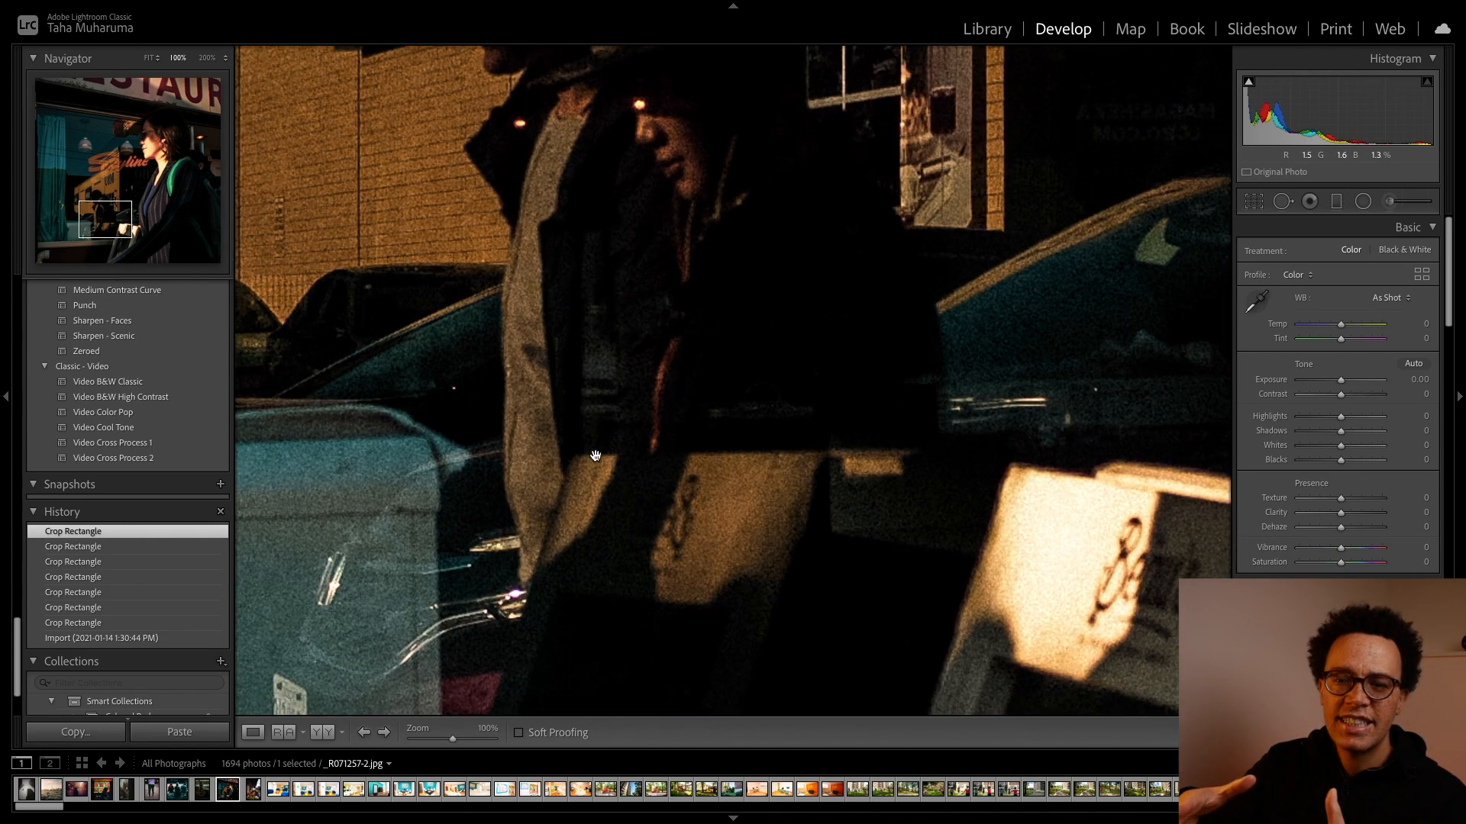
scroll(596, 456, "up", 5)
scroll(595, 456, "down", 1)
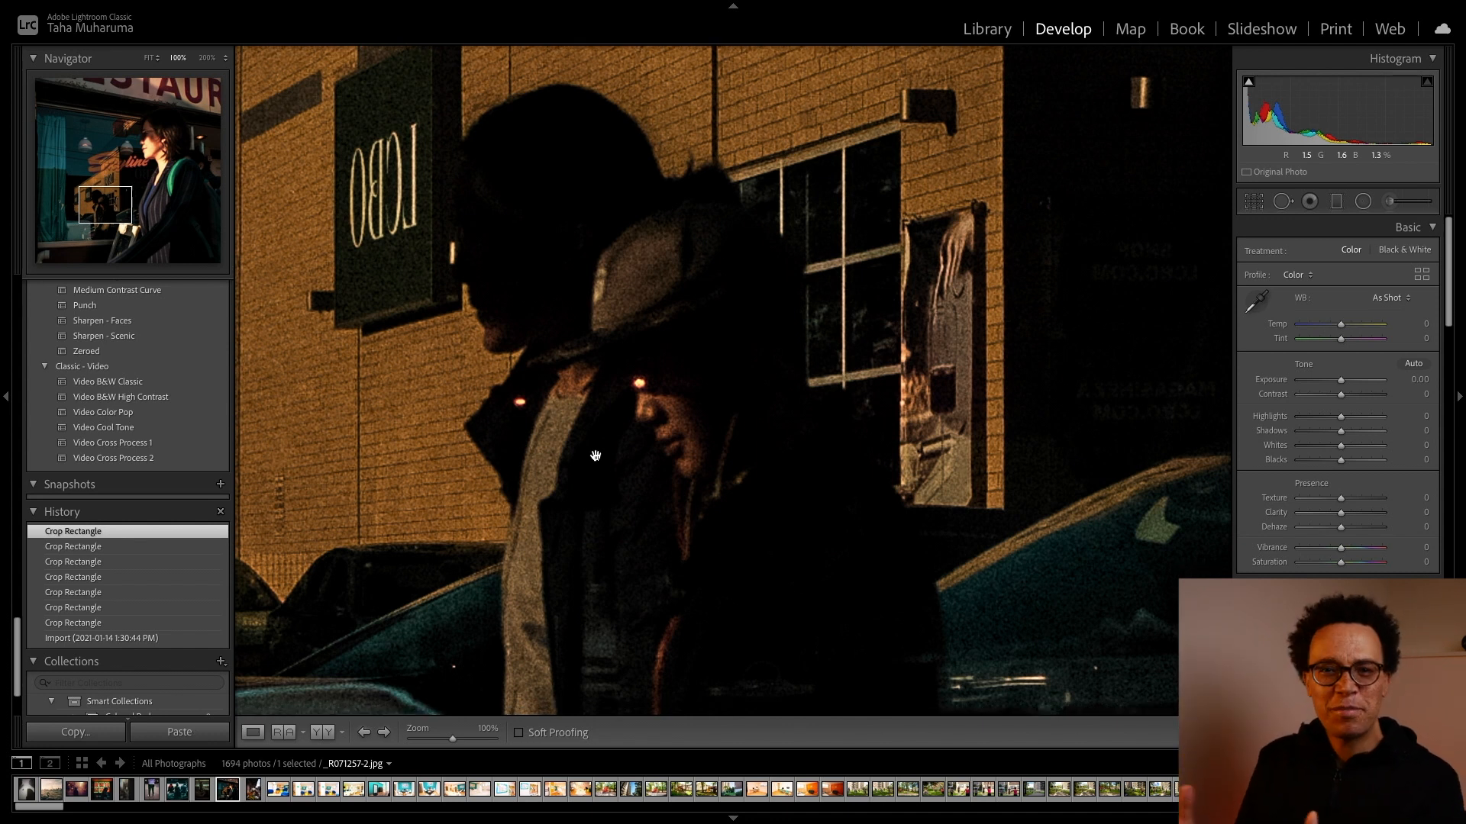
left_click(595, 456)
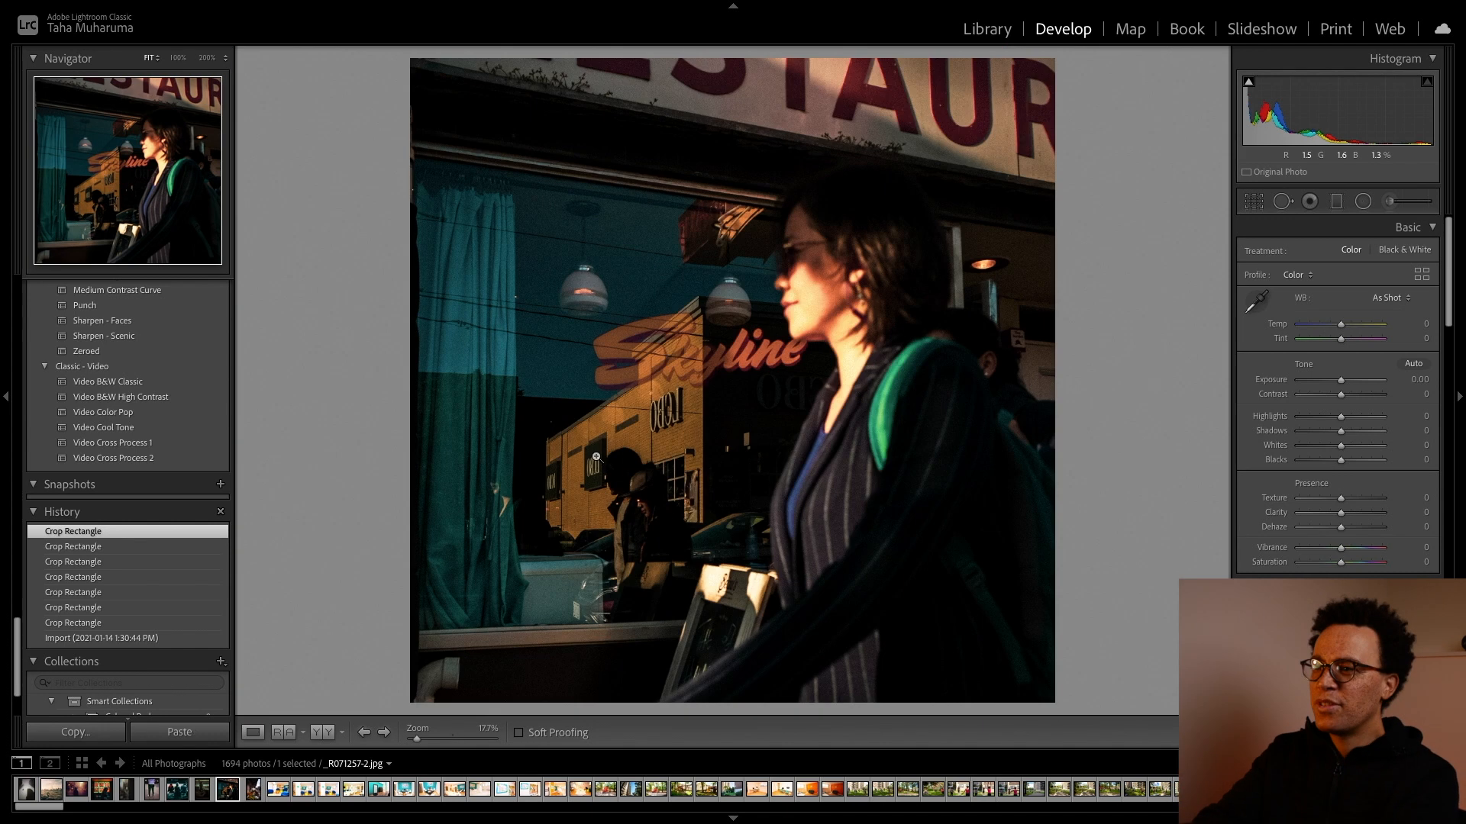
left_click(641, 503)
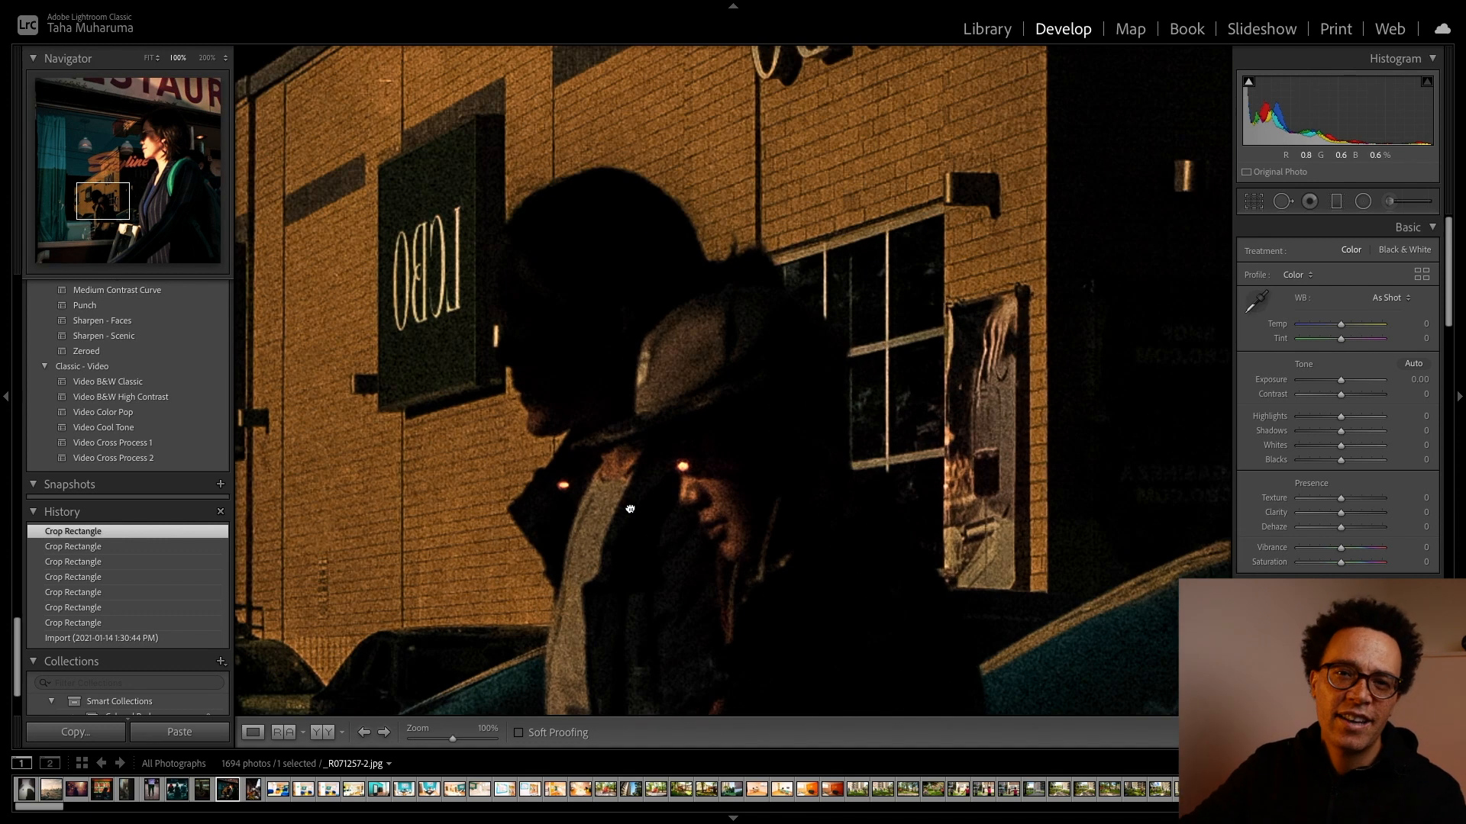
left_click(629, 509)
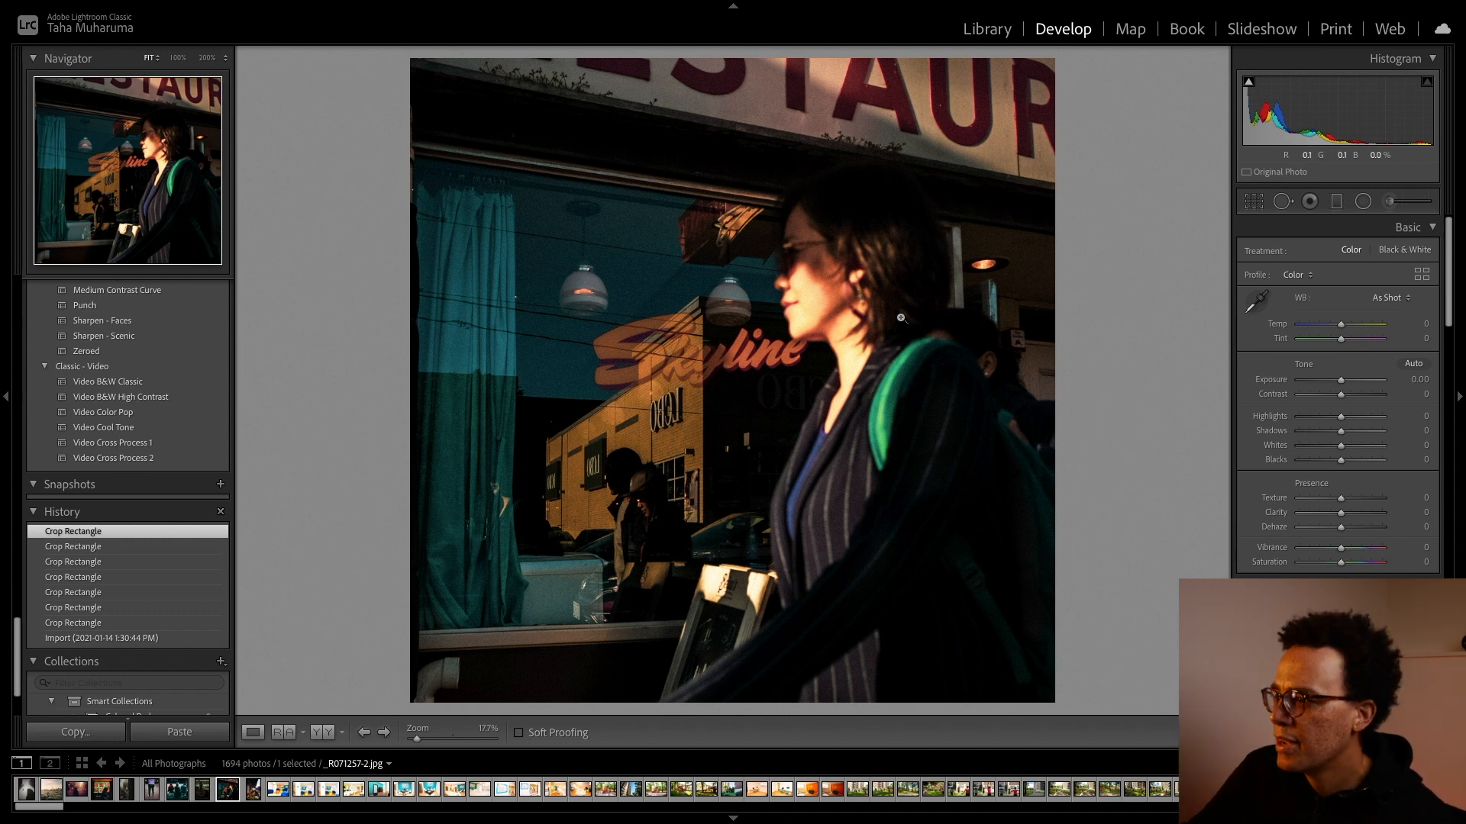
Step: Brush over the person behind the woman's backpack with the Adjustment Brush and lower the mask's exposure to −1.86
key("k")
mouse_move(964, 347)
left_mouse_down()
mouse_move(1014, 245)
mouse_move(1023, 488)
left_mouse_up()
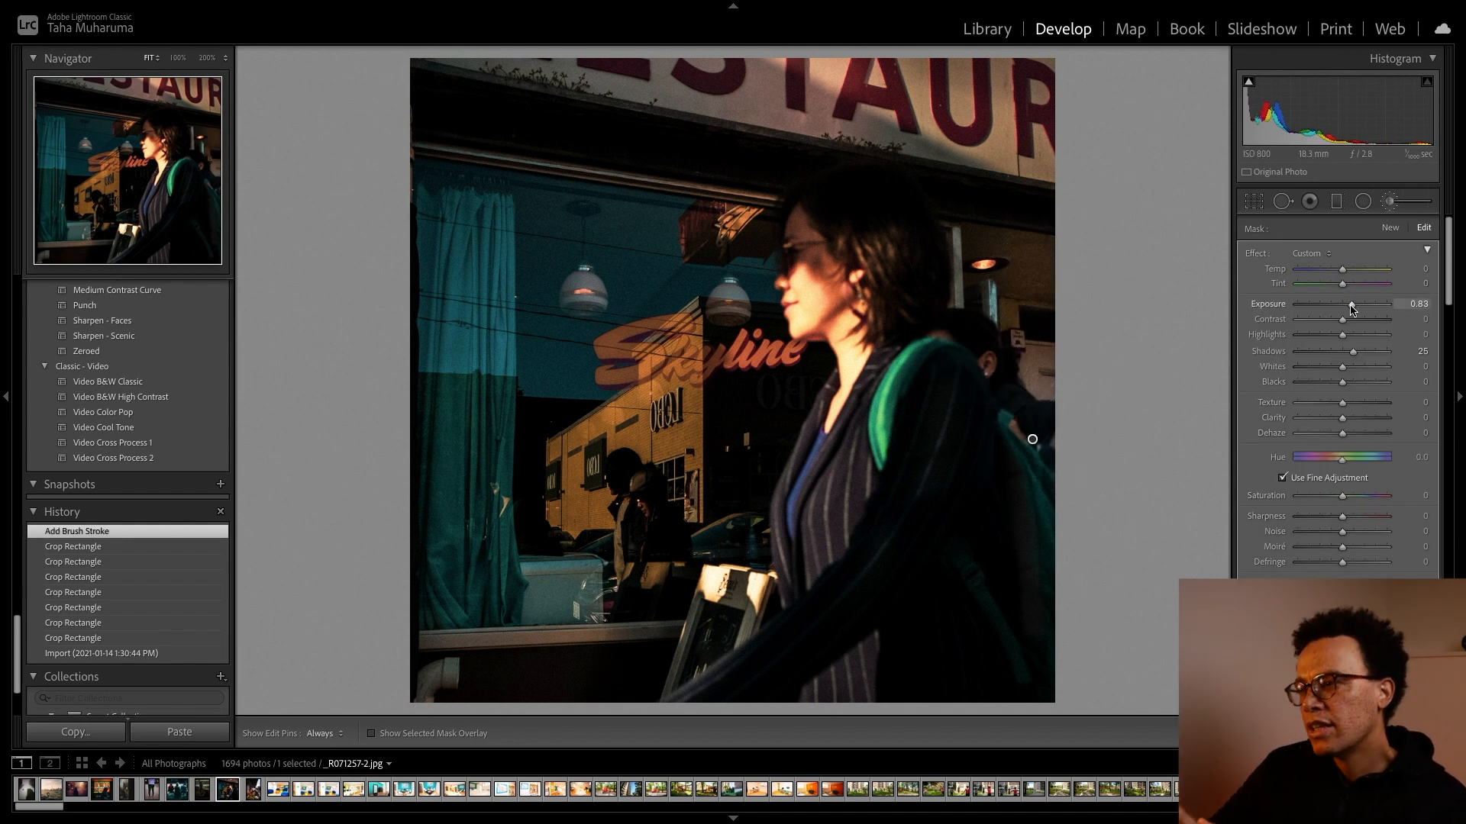
left_click_drag(1351, 308, 1327, 307)
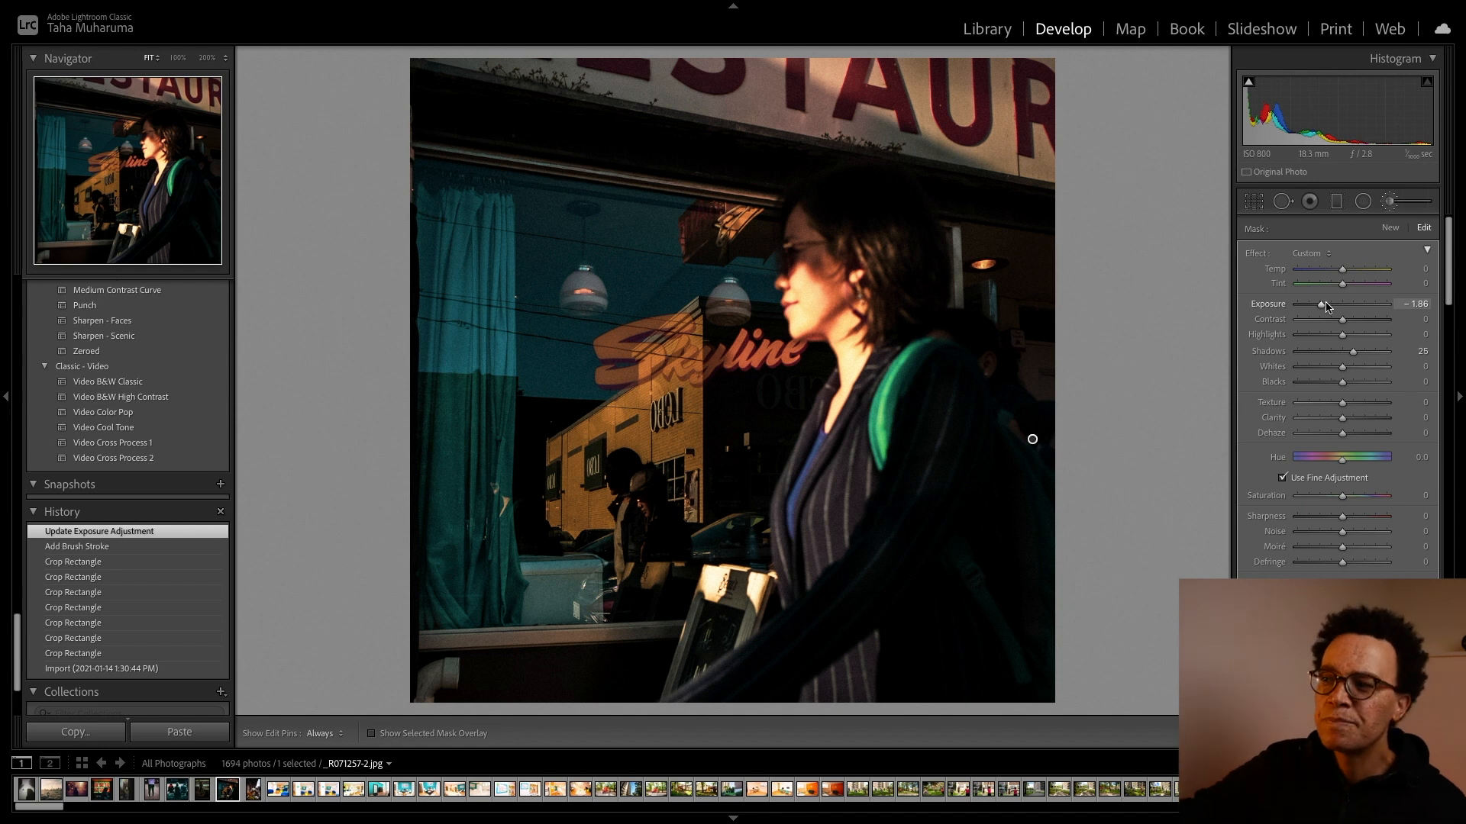
Step: Paint a second brush mask along the restaurant photo's bottom edge and lower its exposure to −2.47
left_click(1388, 227)
left_click_drag(881, 687, 451, 672)
left_click_drag(1351, 303, 1309, 319)
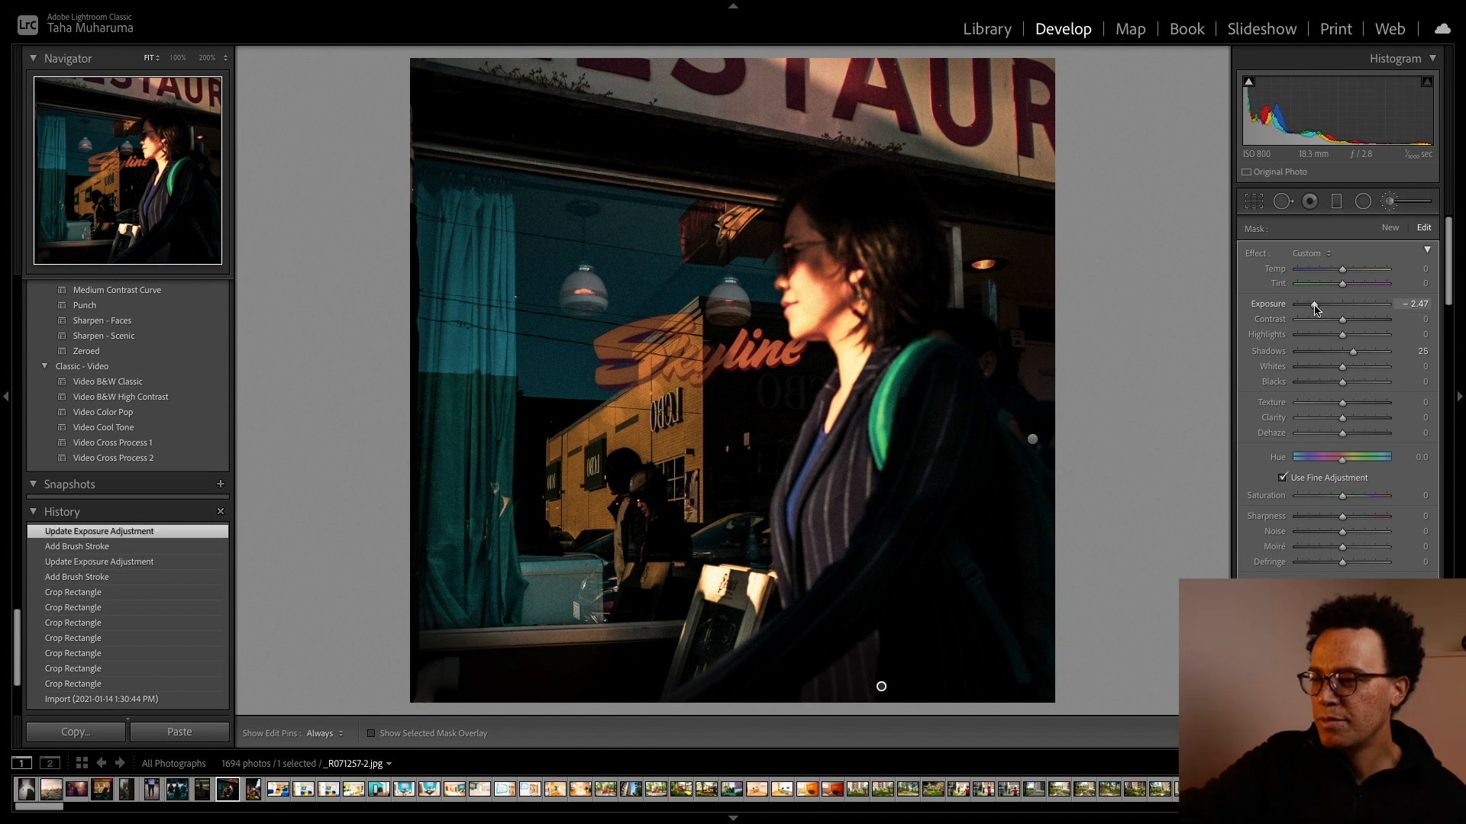
left_click_drag(849, 682, 847, 670)
key("k")
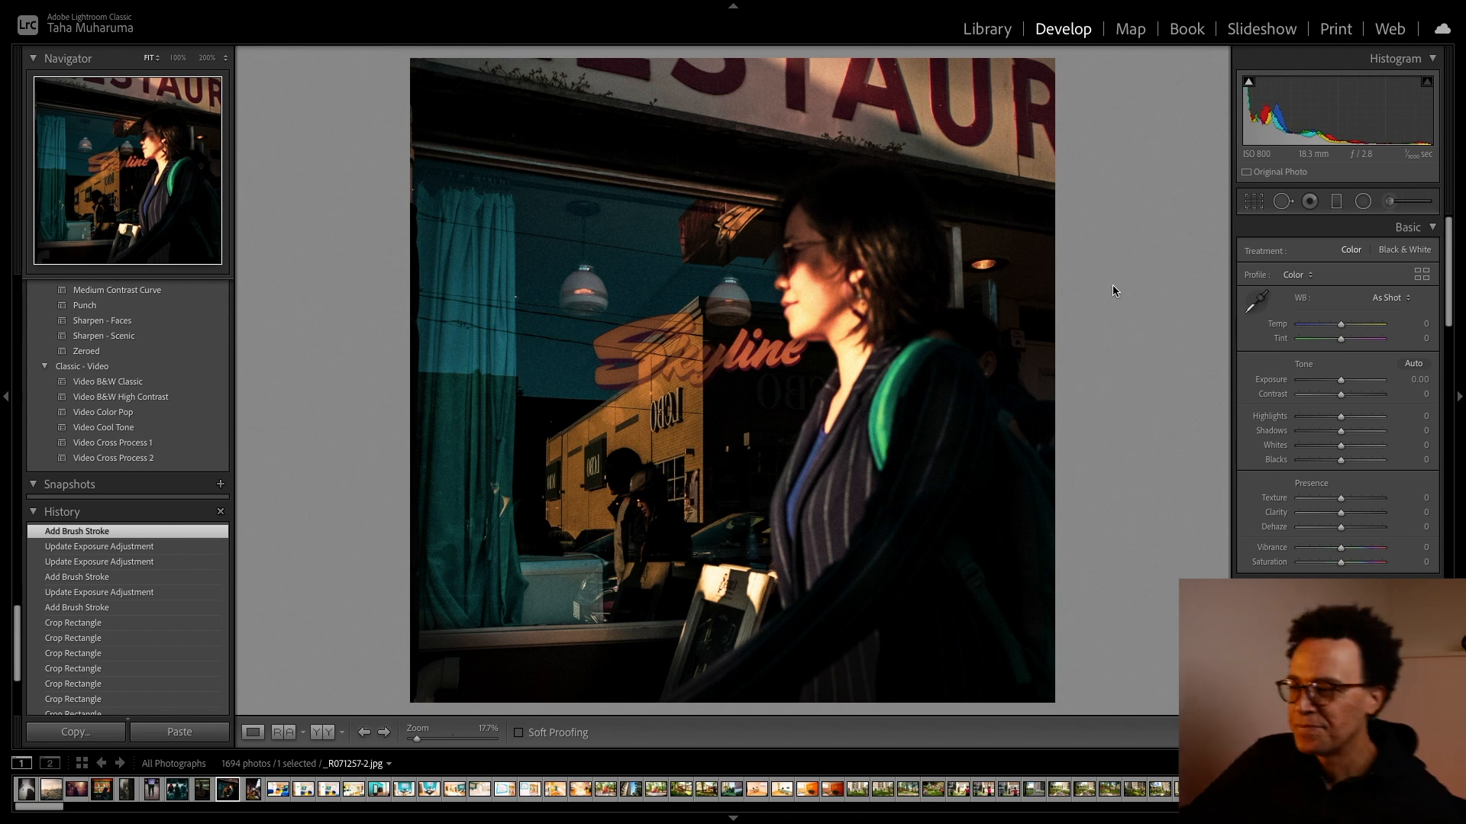
Step: Open _MG_0582.jpg and crop it to a 1 x 1 square with the silhouetted figure left of centre
left_click(77, 790)
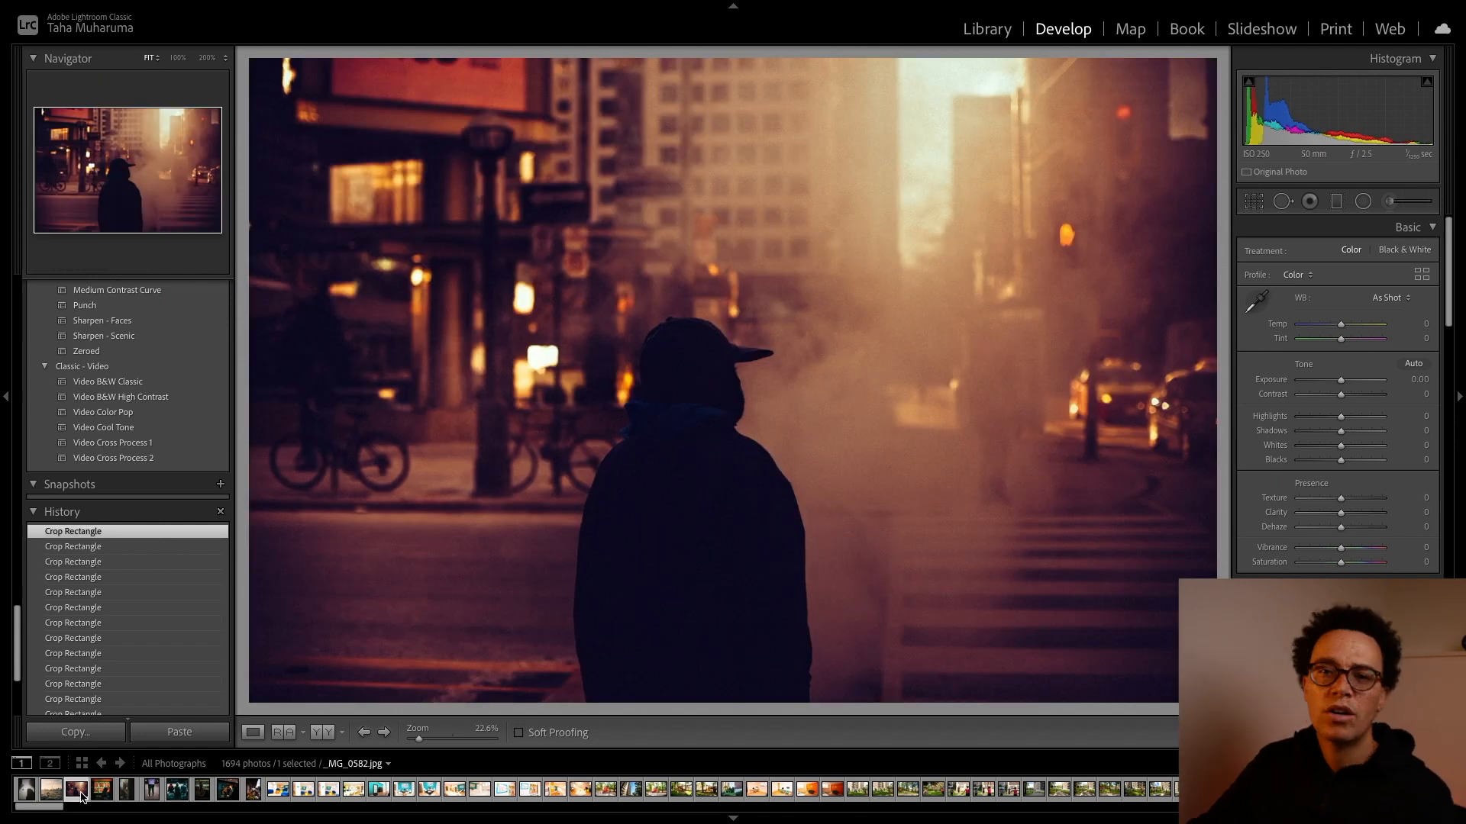
left_click(1253, 200)
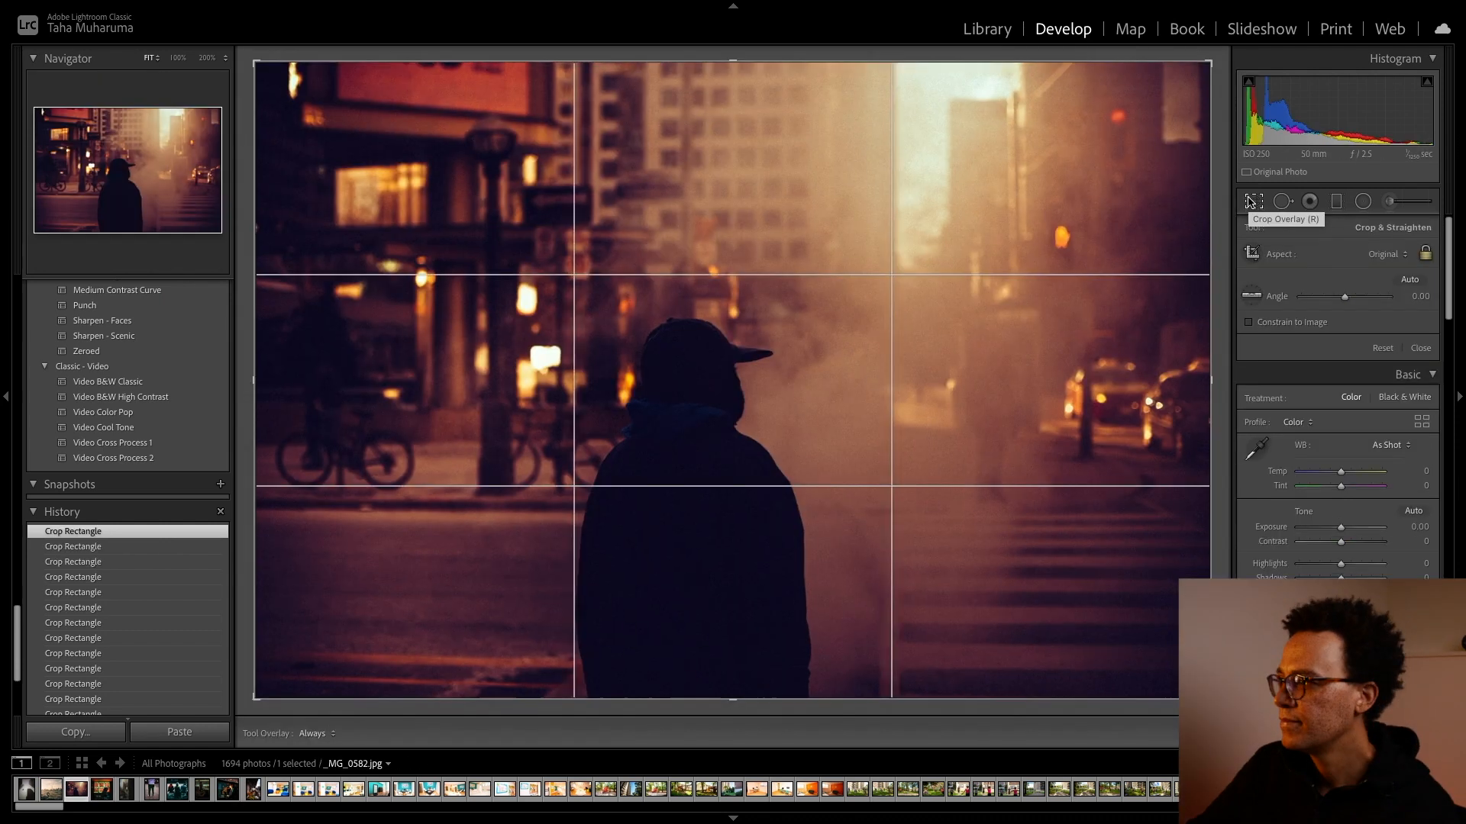
left_click(1382, 256)
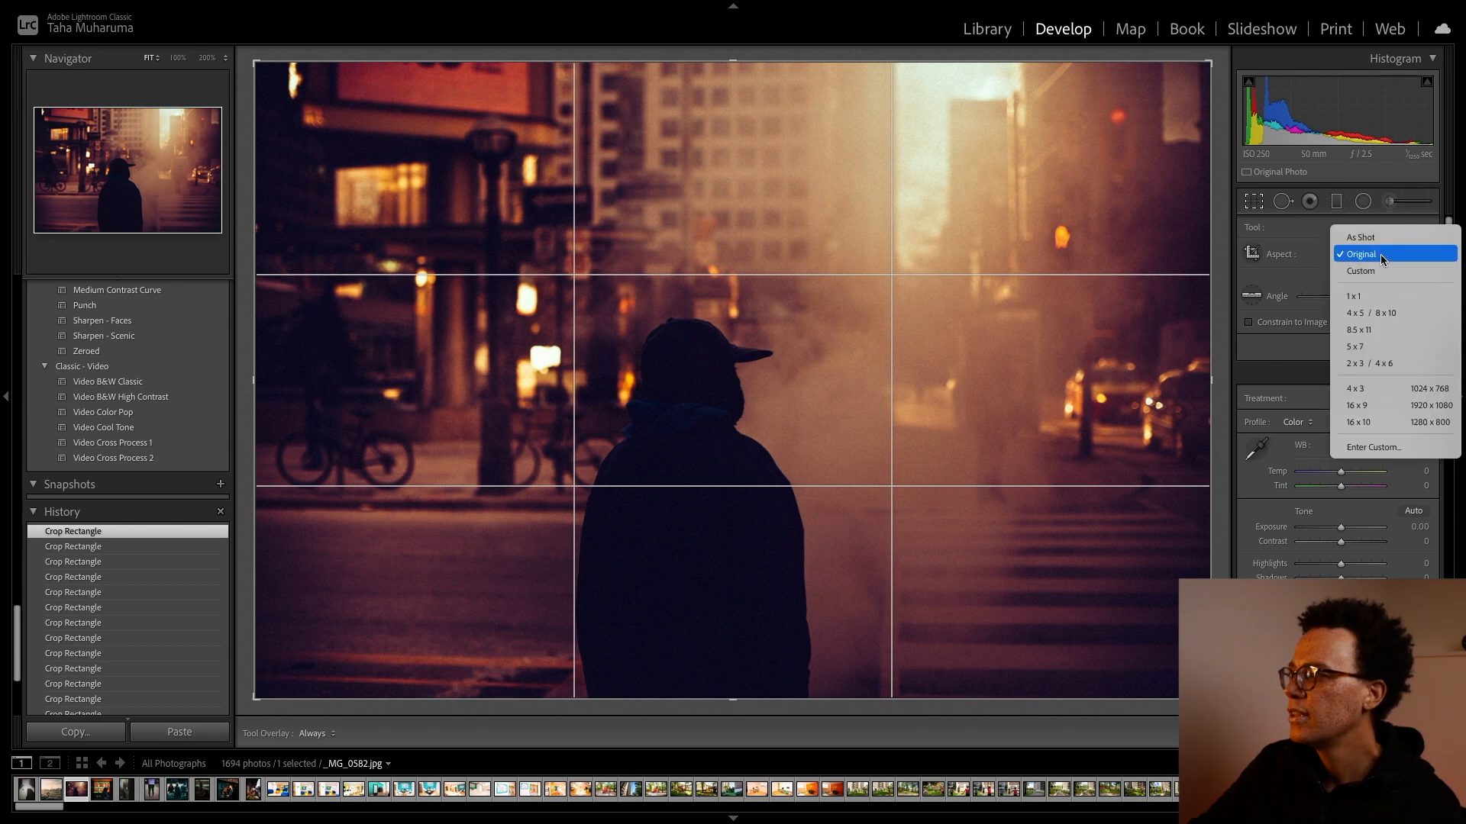
left_click(1374, 296)
left_click_drag(798, 451, 784, 457)
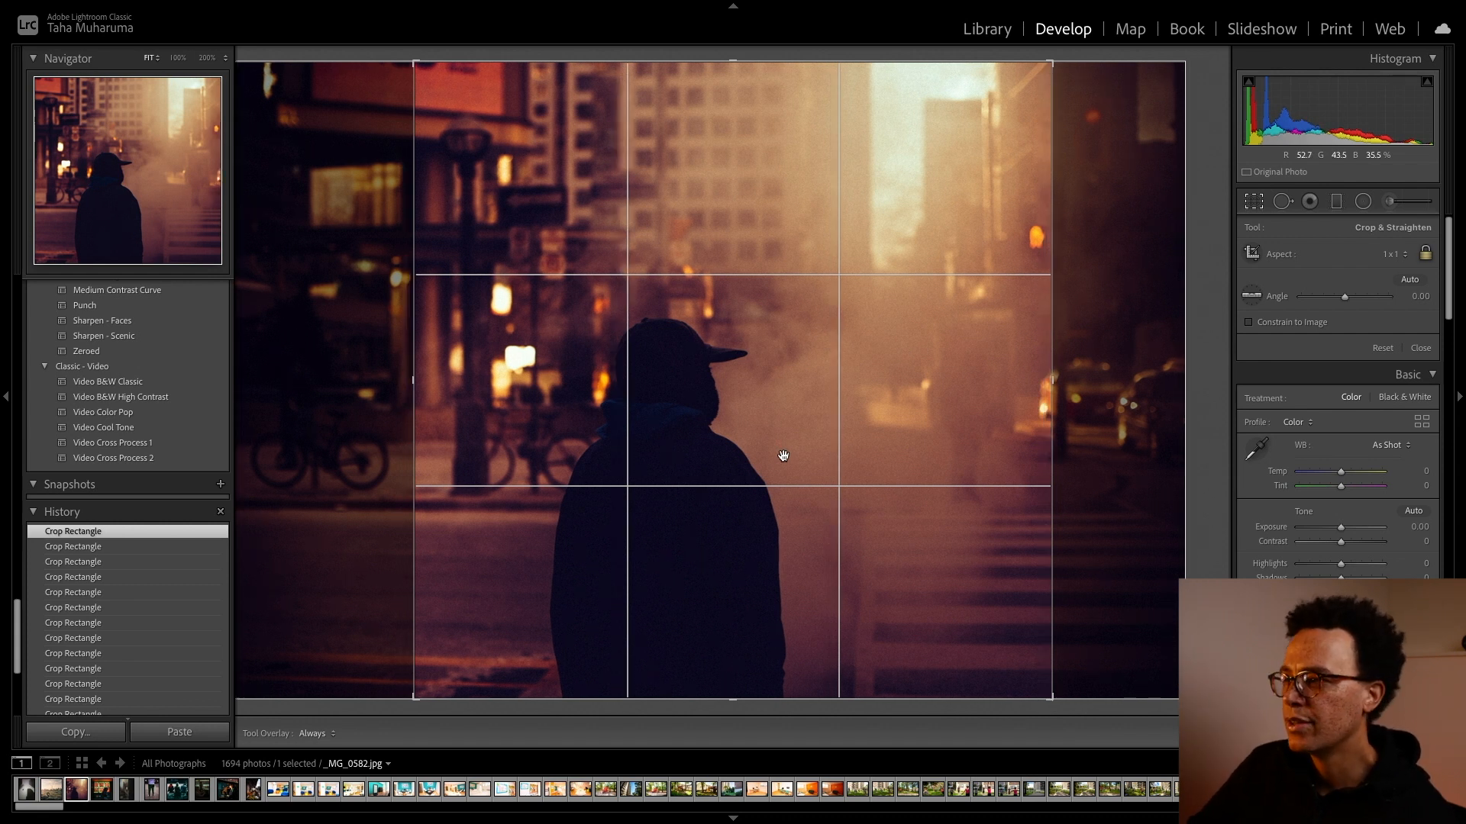
left_click_drag(783, 456, 942, 436)
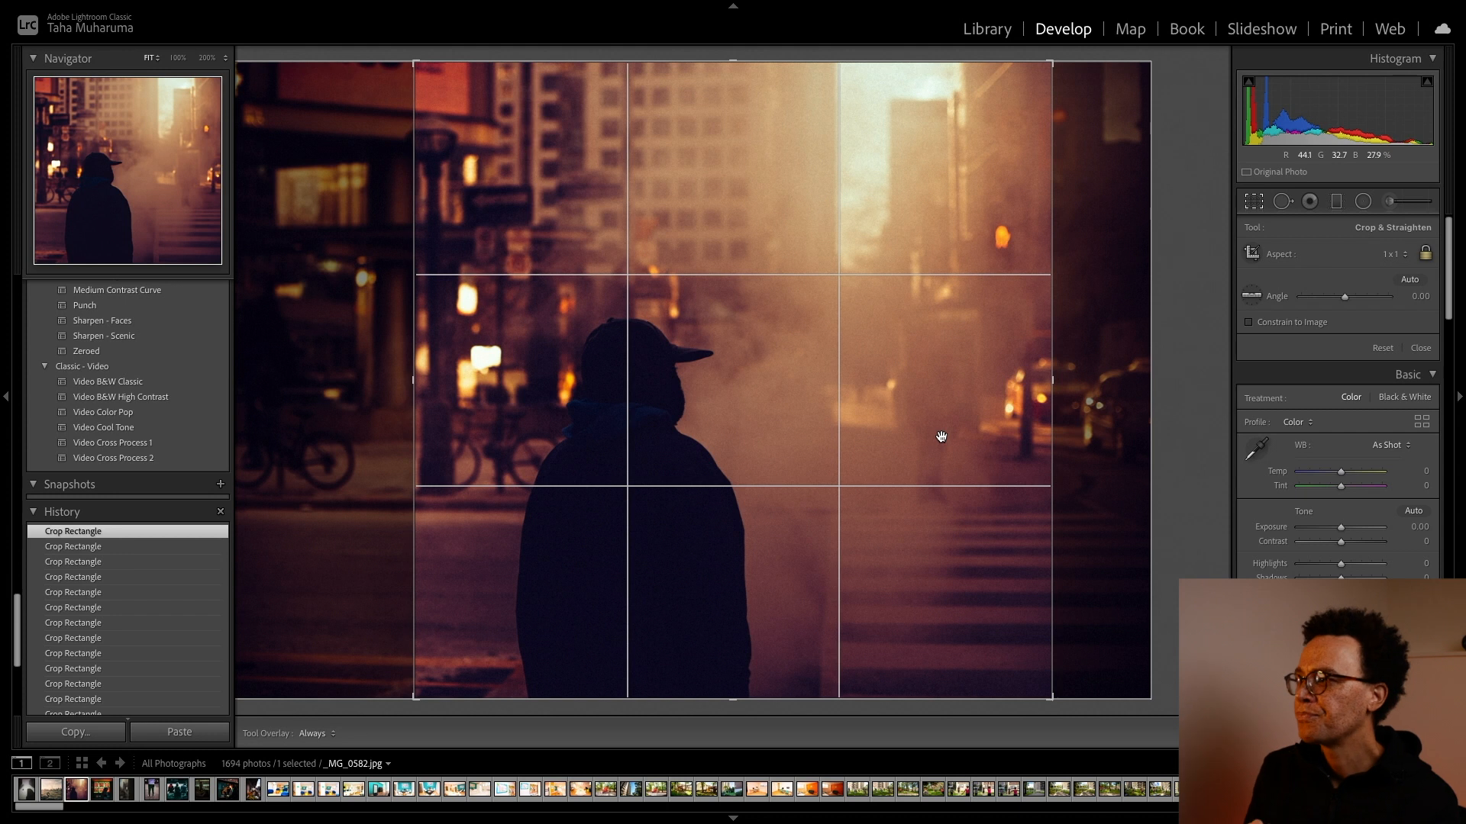
key("Return")
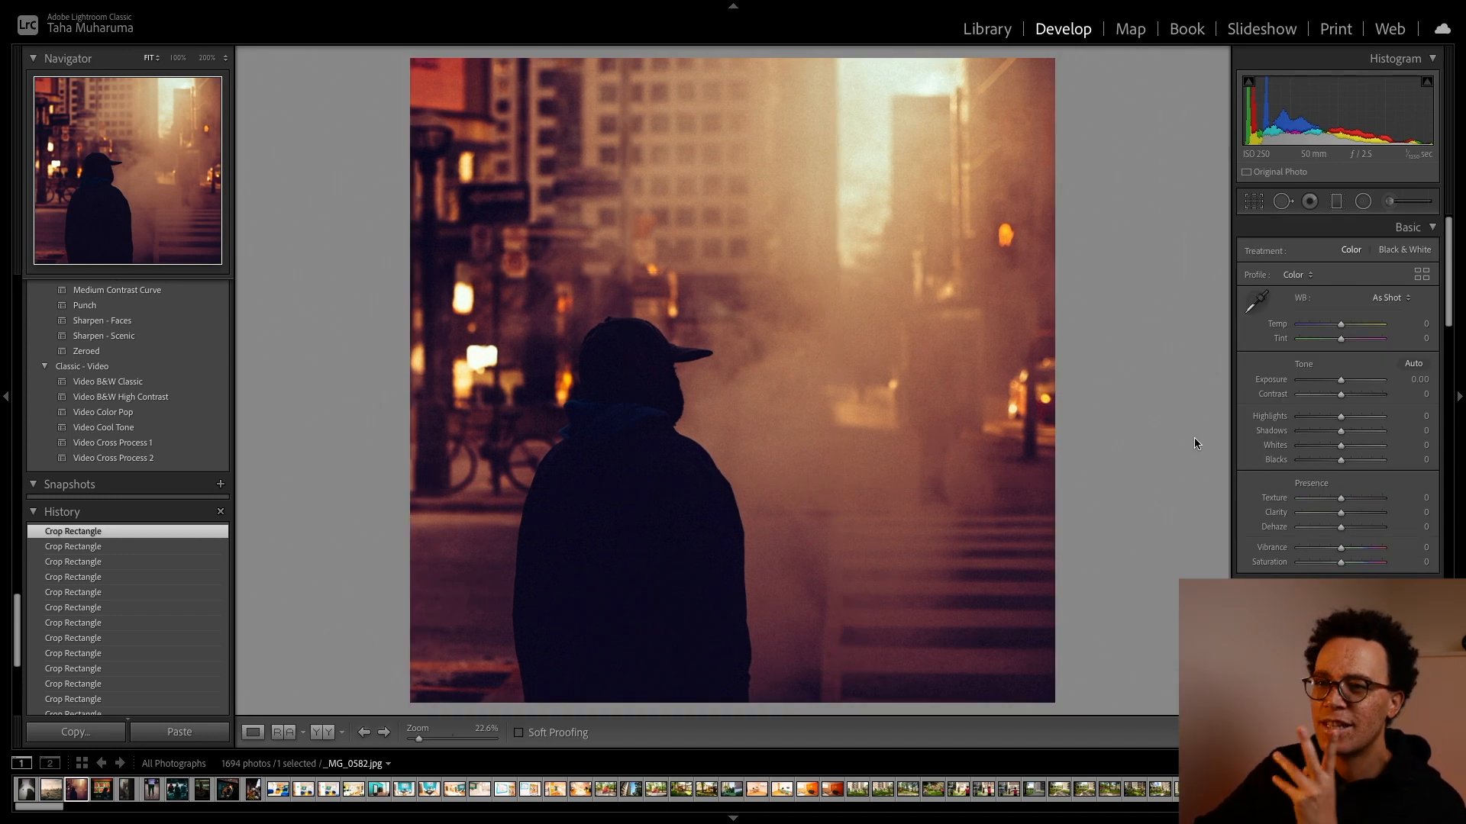
Step: Refine the square crop of _MG_0582.jpg, shifting the figure closer to the frame's left edge and tightening the frame slightly
left_click(1254, 202)
left_click_drag(824, 393, 801, 394)
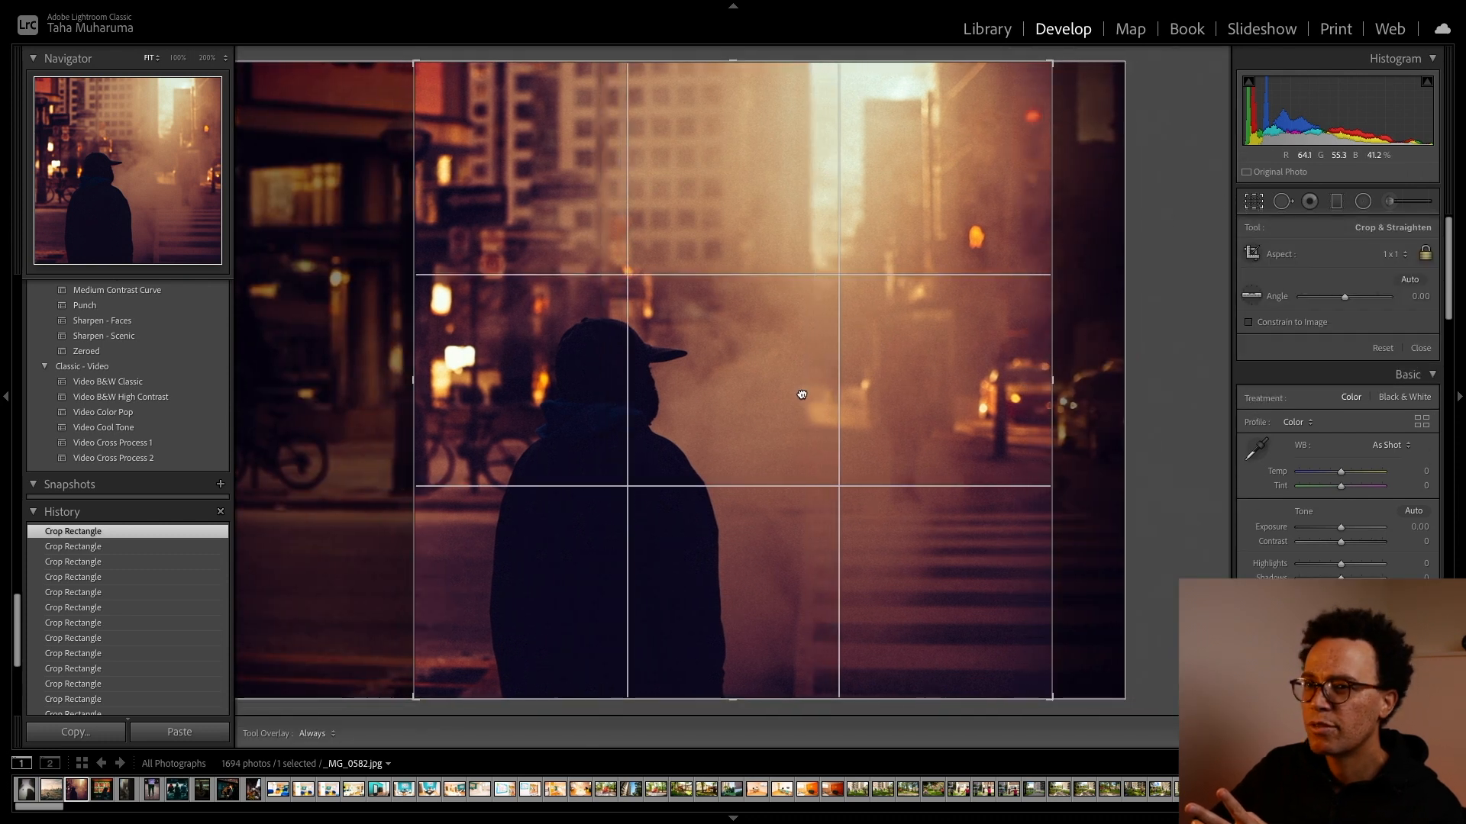
key("Return")
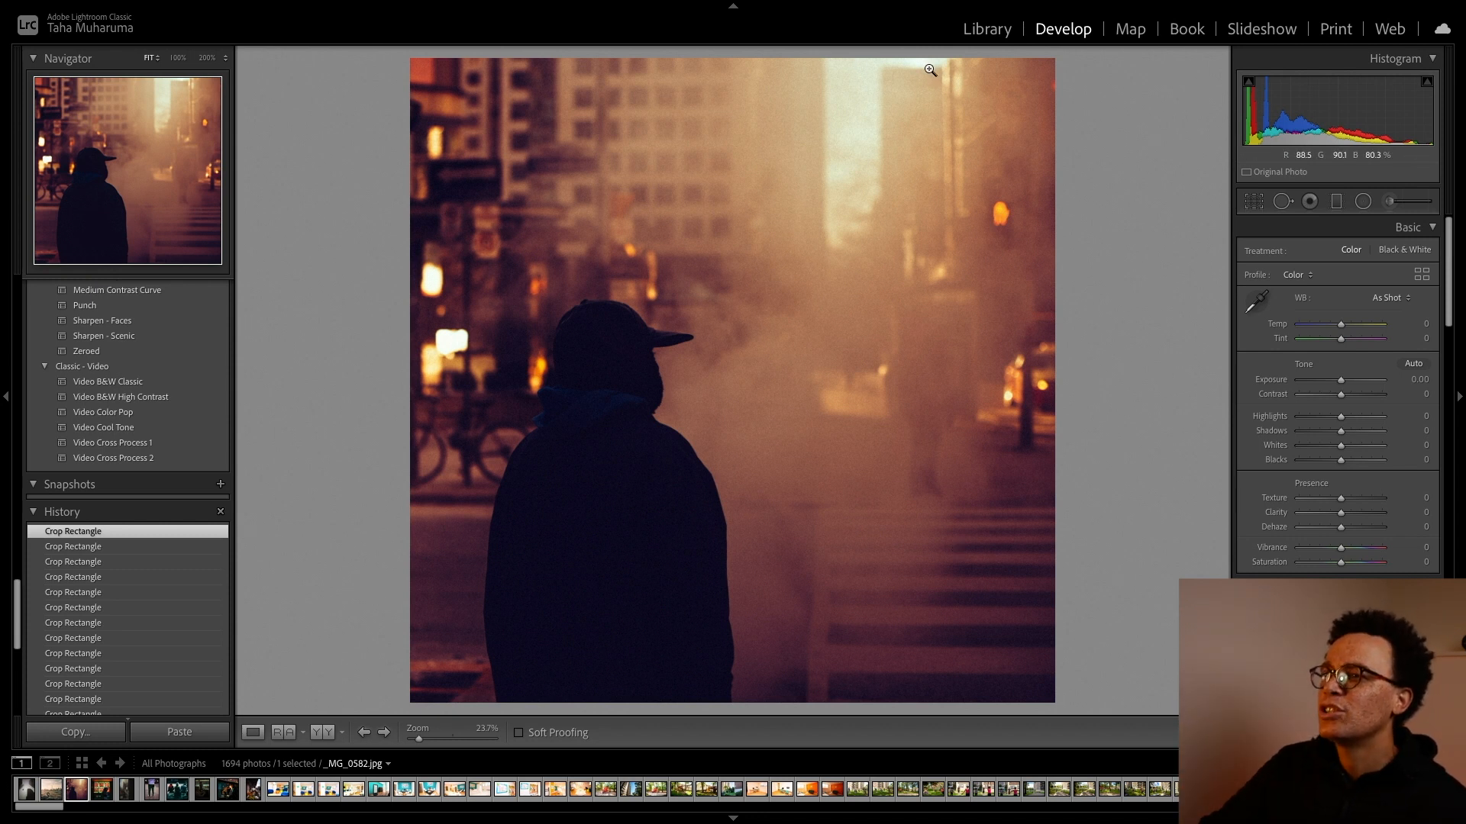
left_click(1253, 202)
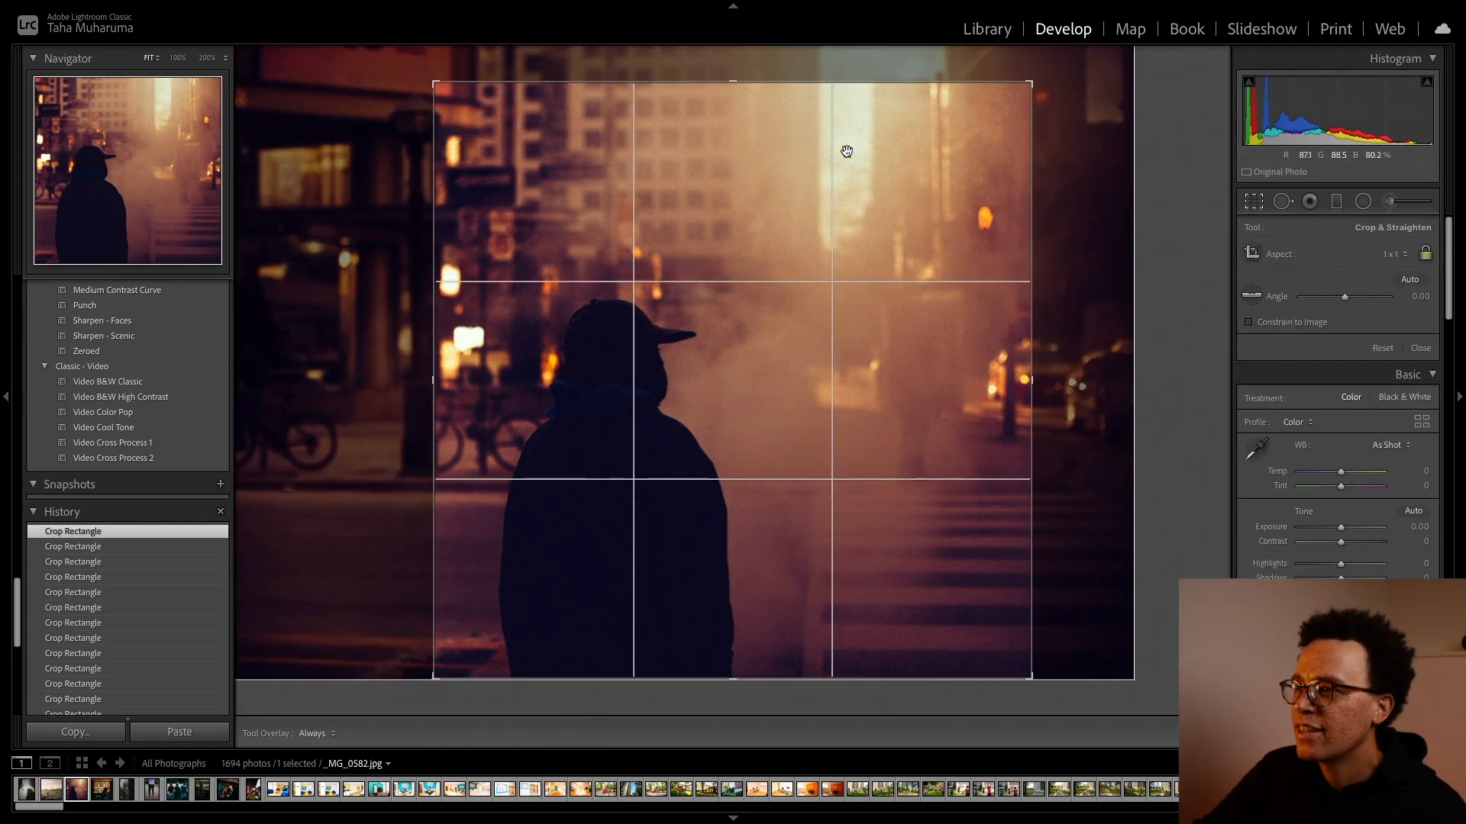
key("Return")
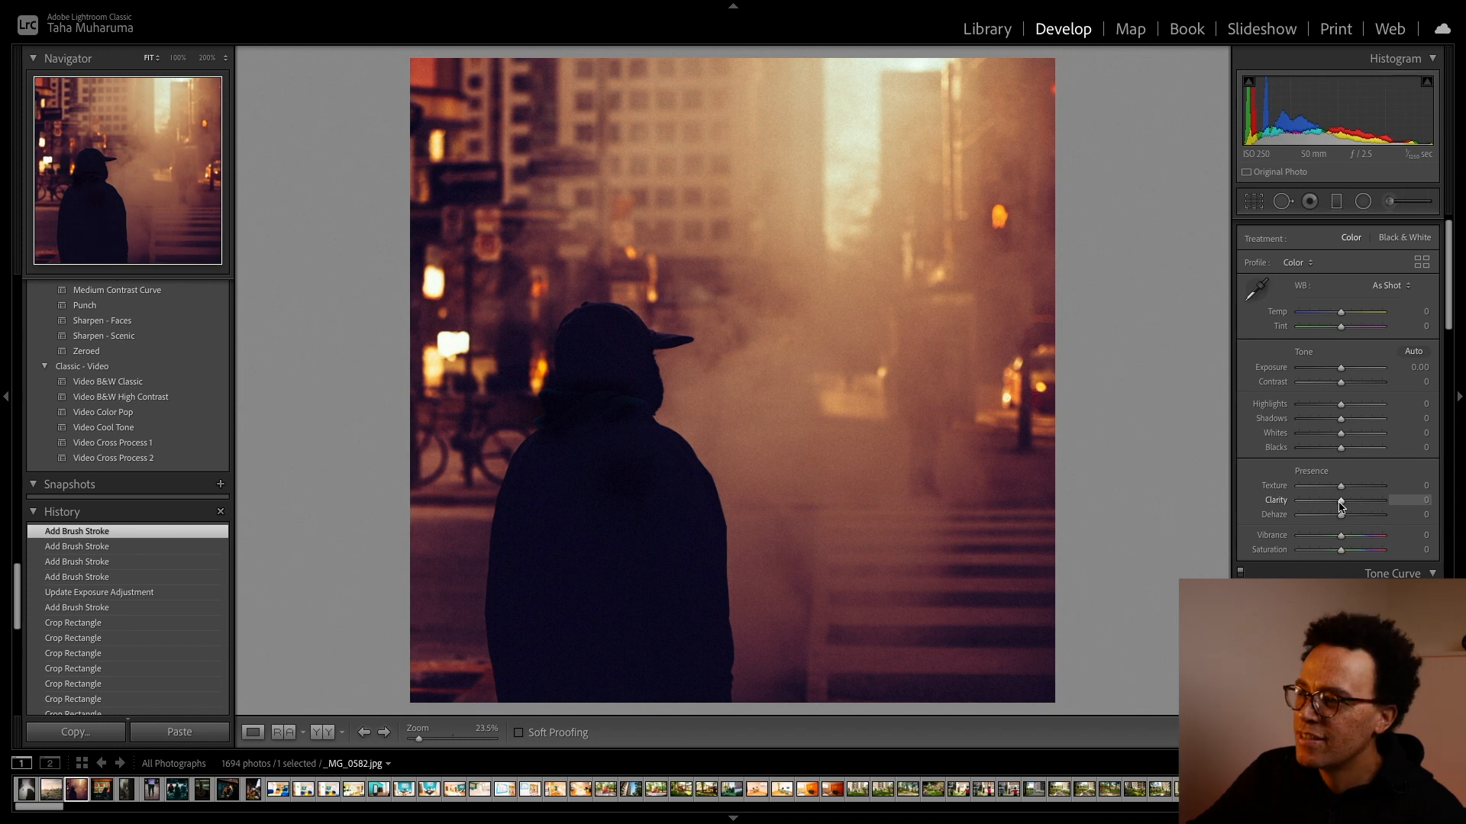
Step: Give the silhouette photo a soft black and white treatment with clarity at −42 and shadows at +45
left_click_drag(1336, 508, 1317, 510)
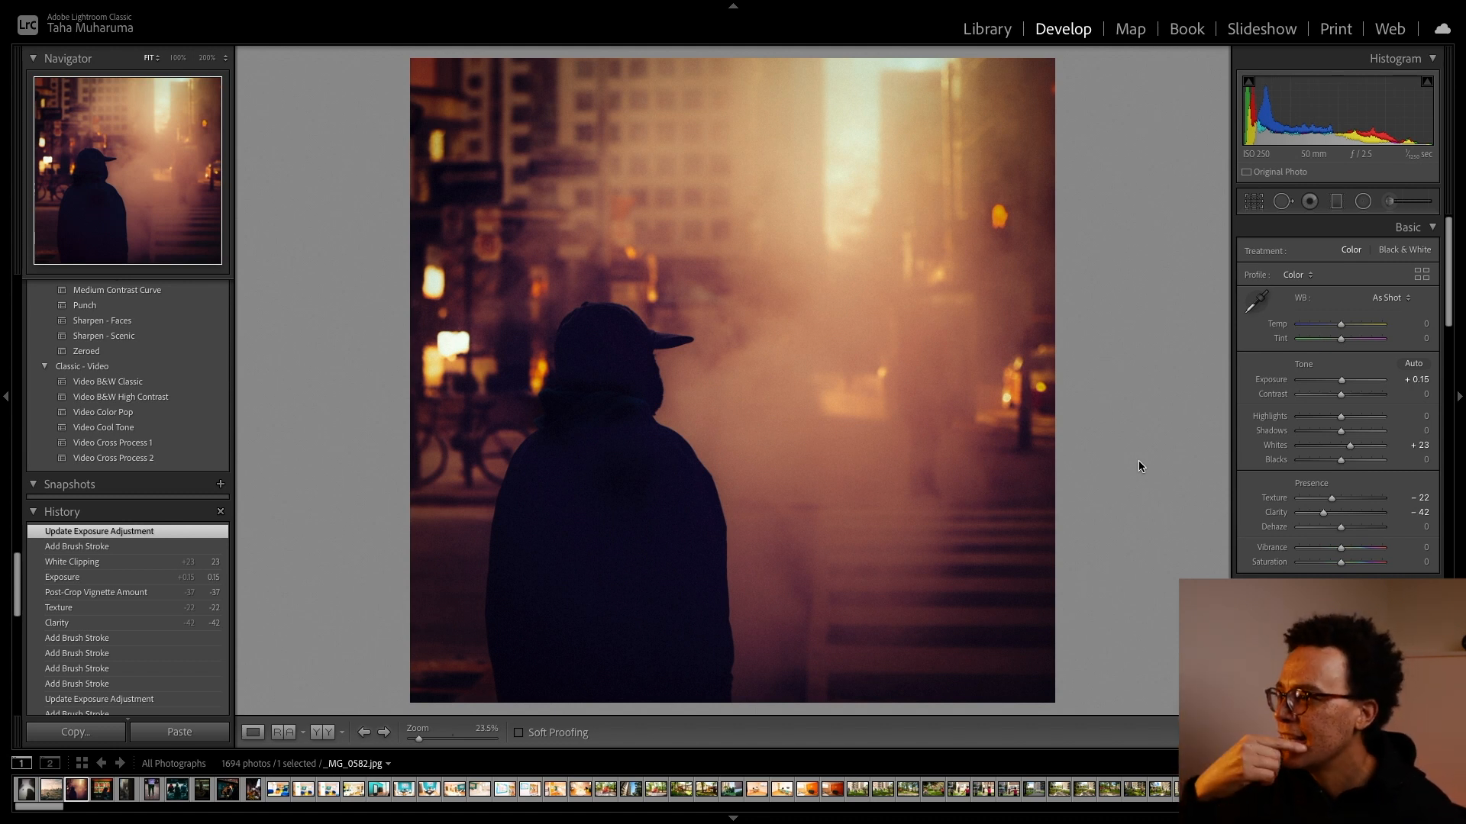
left_click(1400, 252)
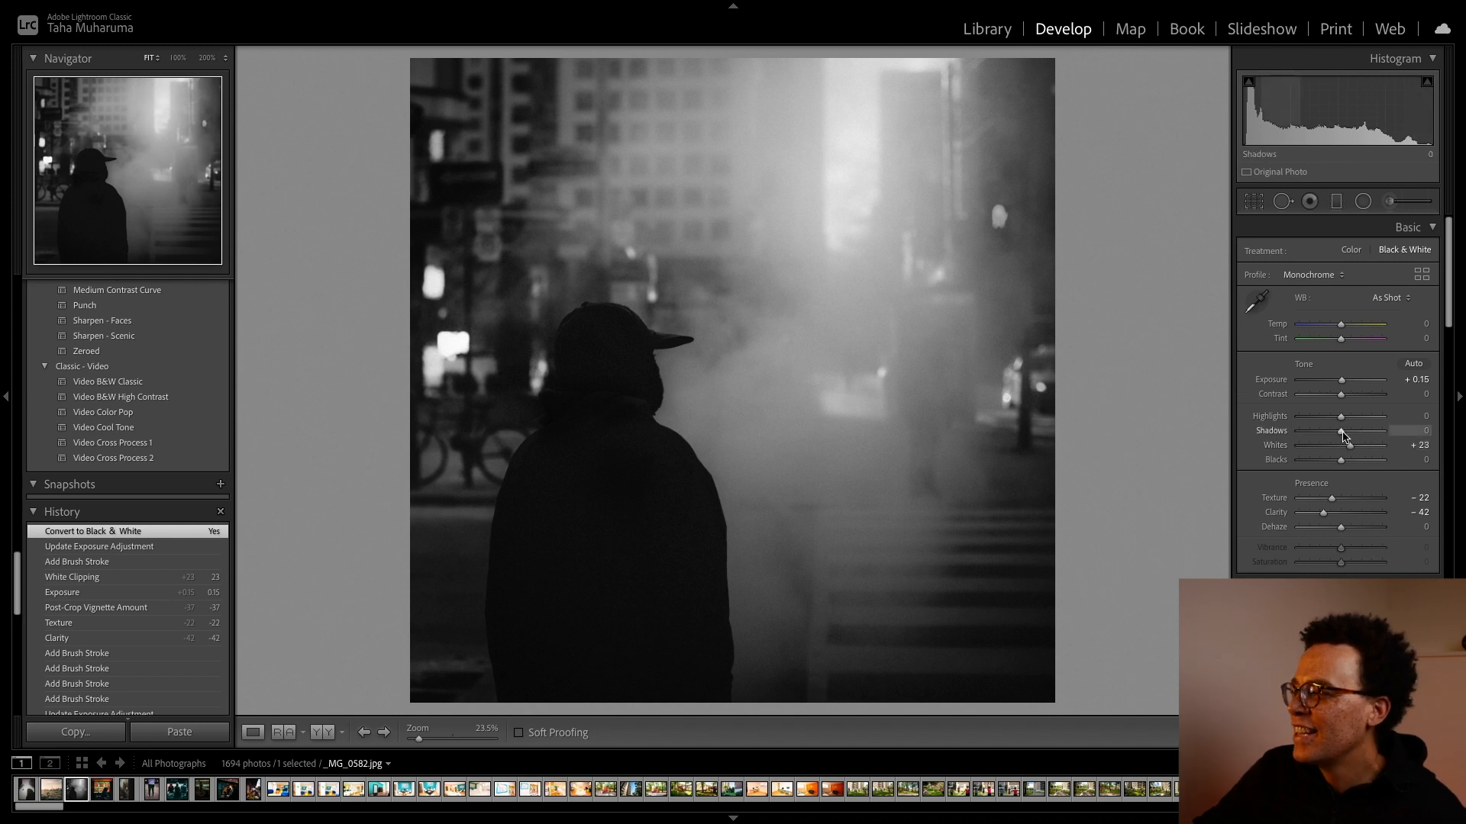
left_click_drag(1343, 435, 1359, 435)
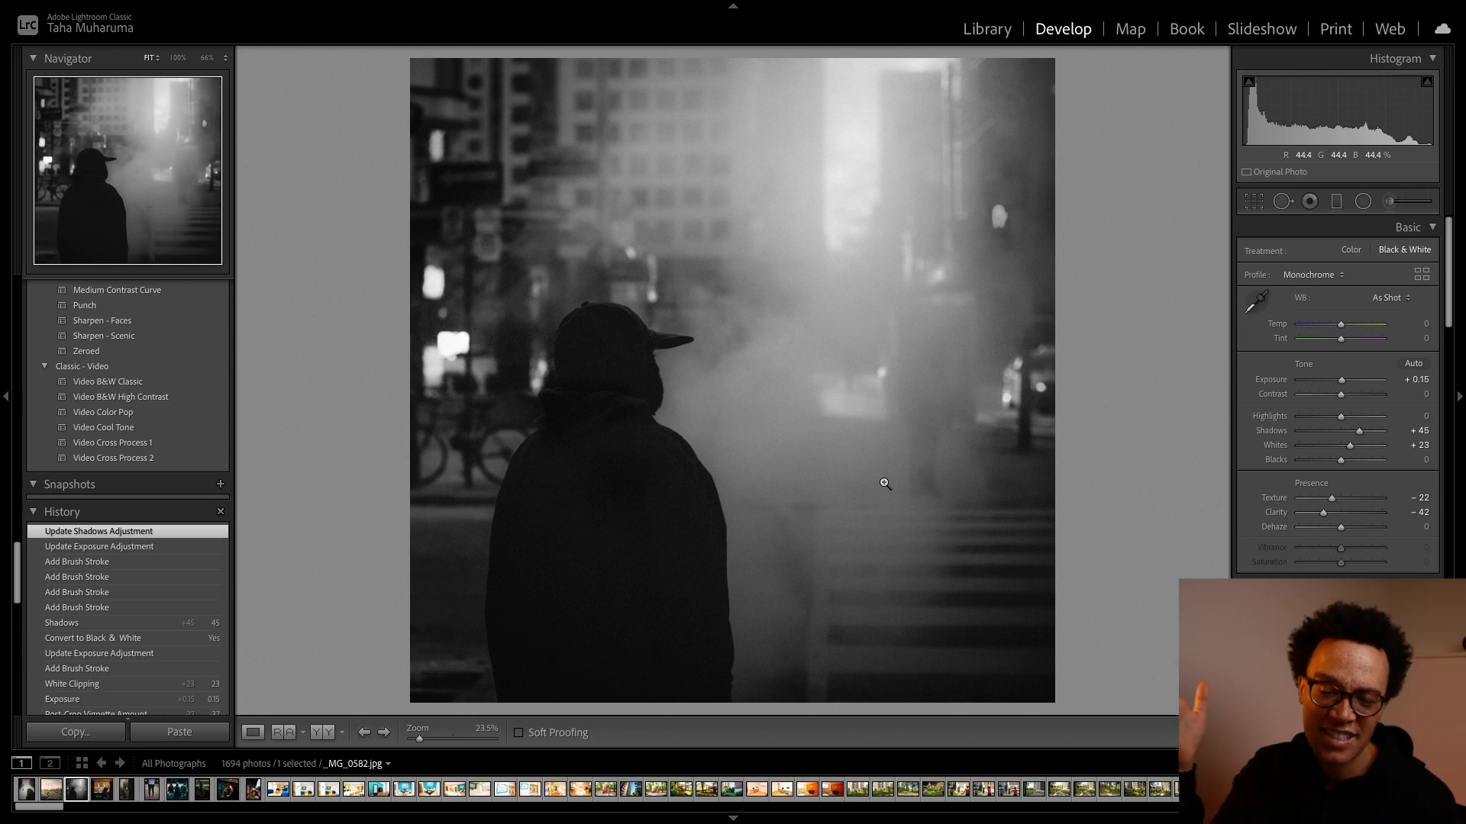
Step: Compare the original import state with the edit through the photo's history, returning to the latest Update Shadows Adjustment state
scroll(122, 551, "down", 10)
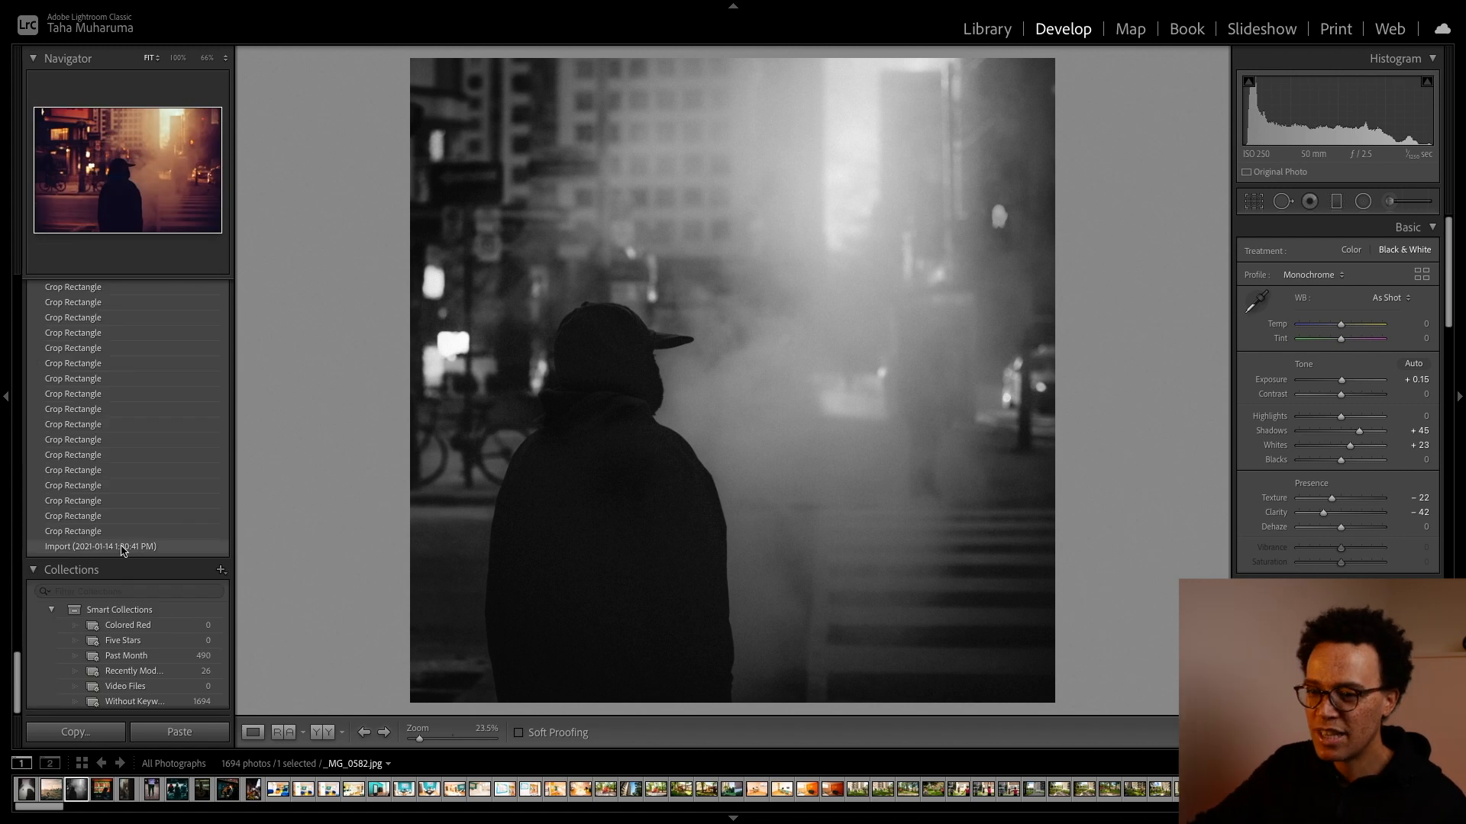
left_click(122, 547)
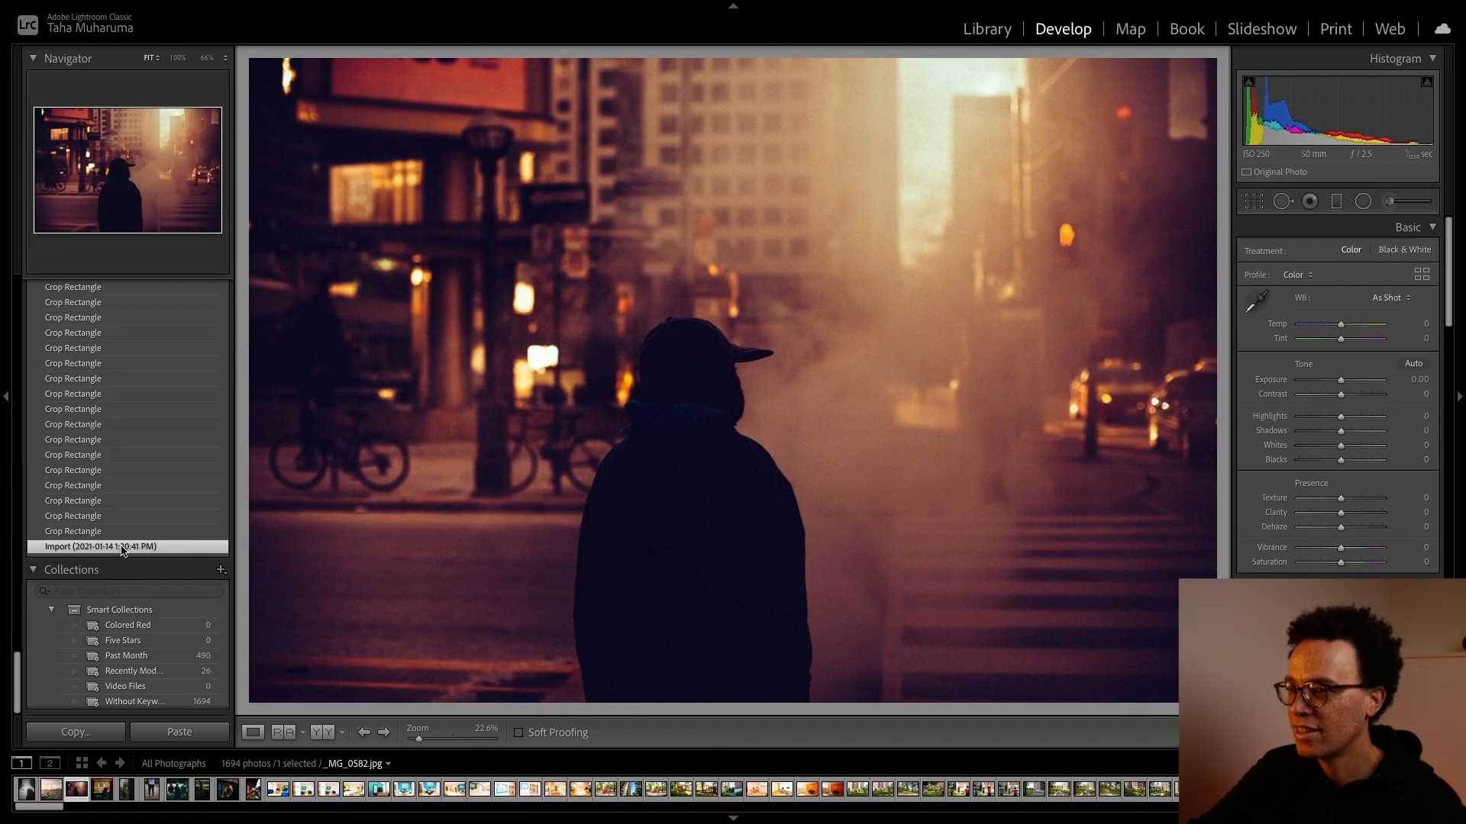
scroll(140, 534, "up", 5)
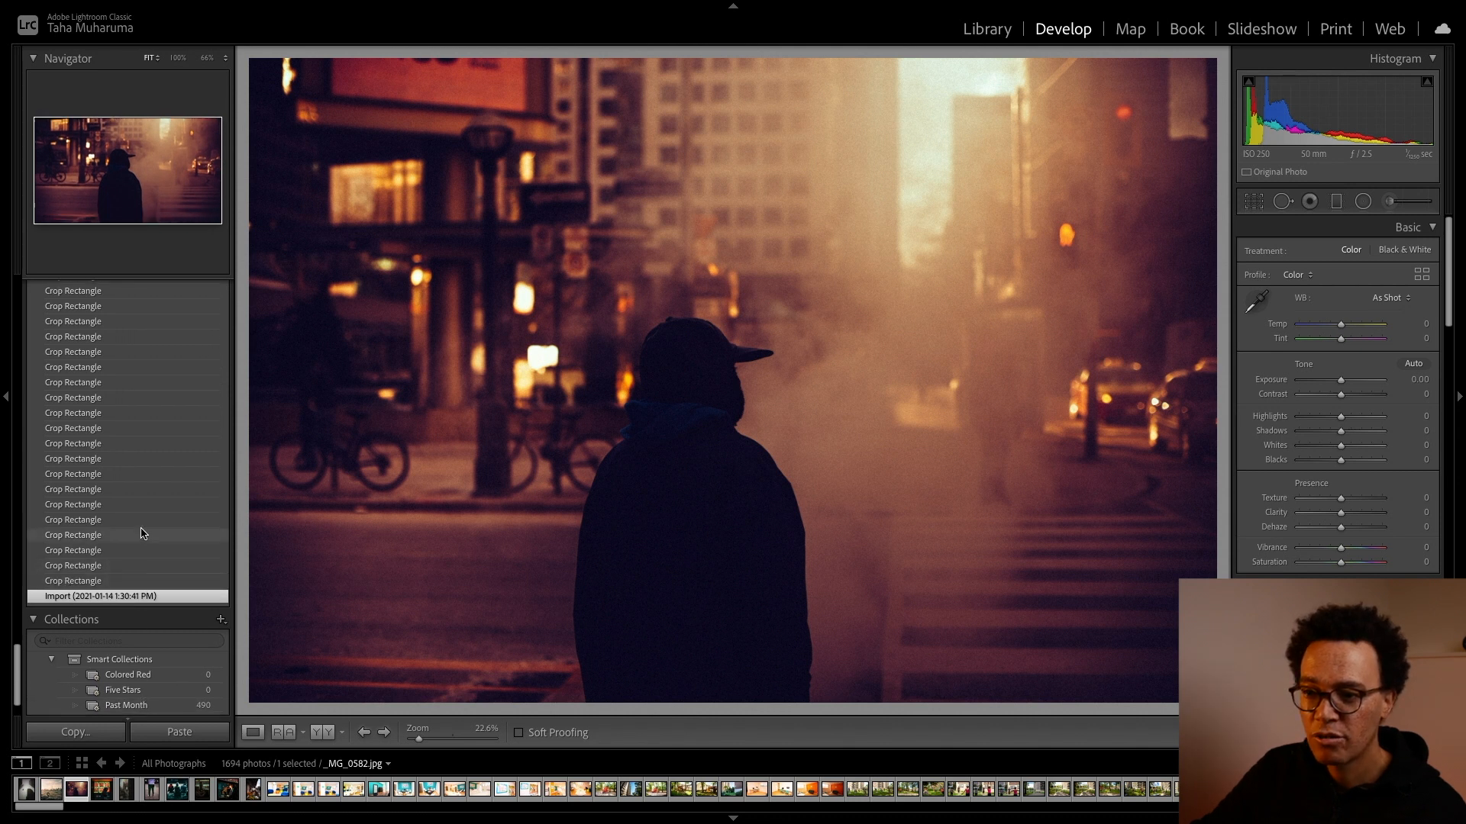
scroll(141, 533, "up", 5)
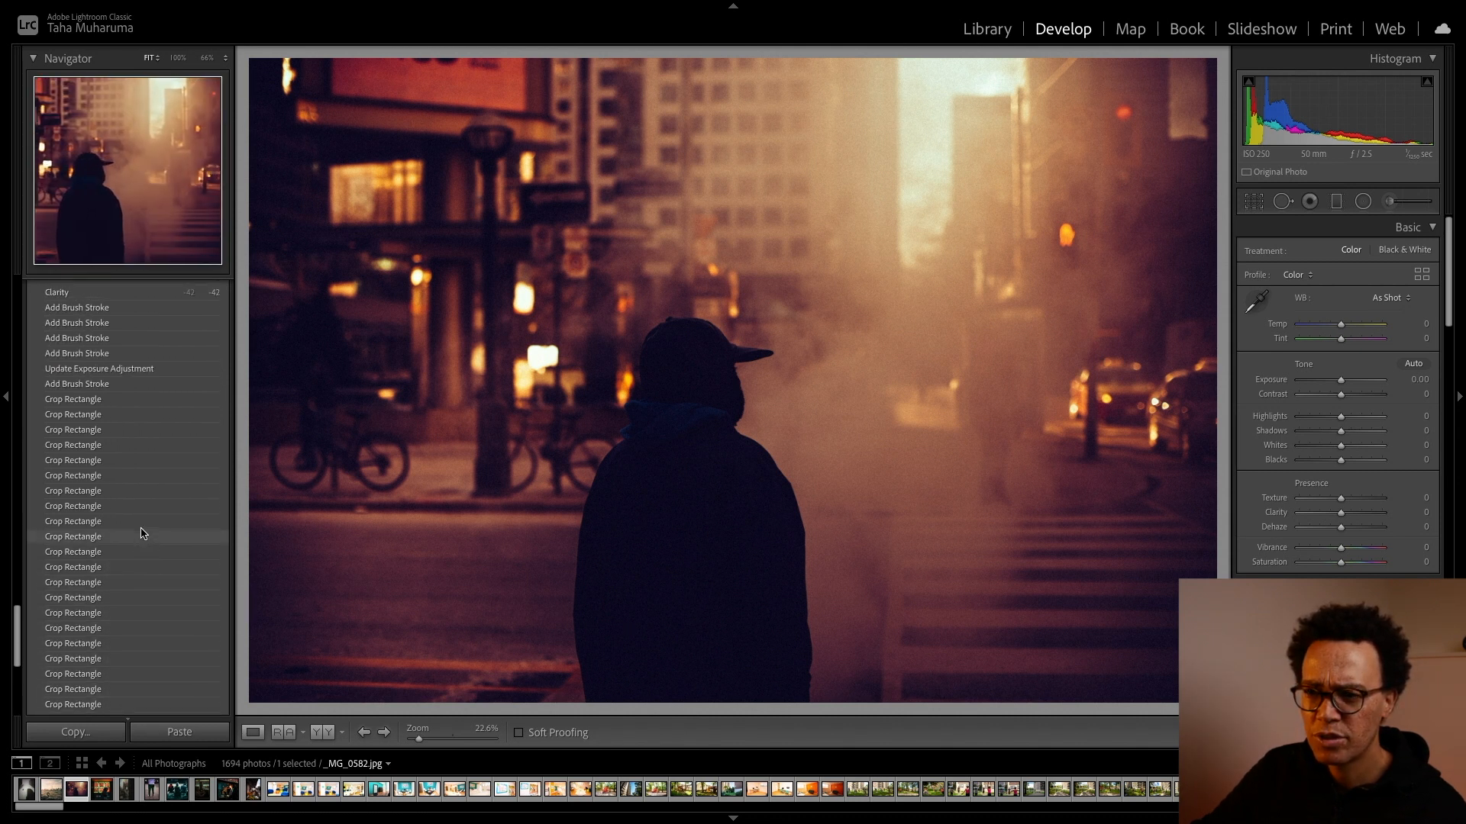
scroll(141, 533, "up", 5)
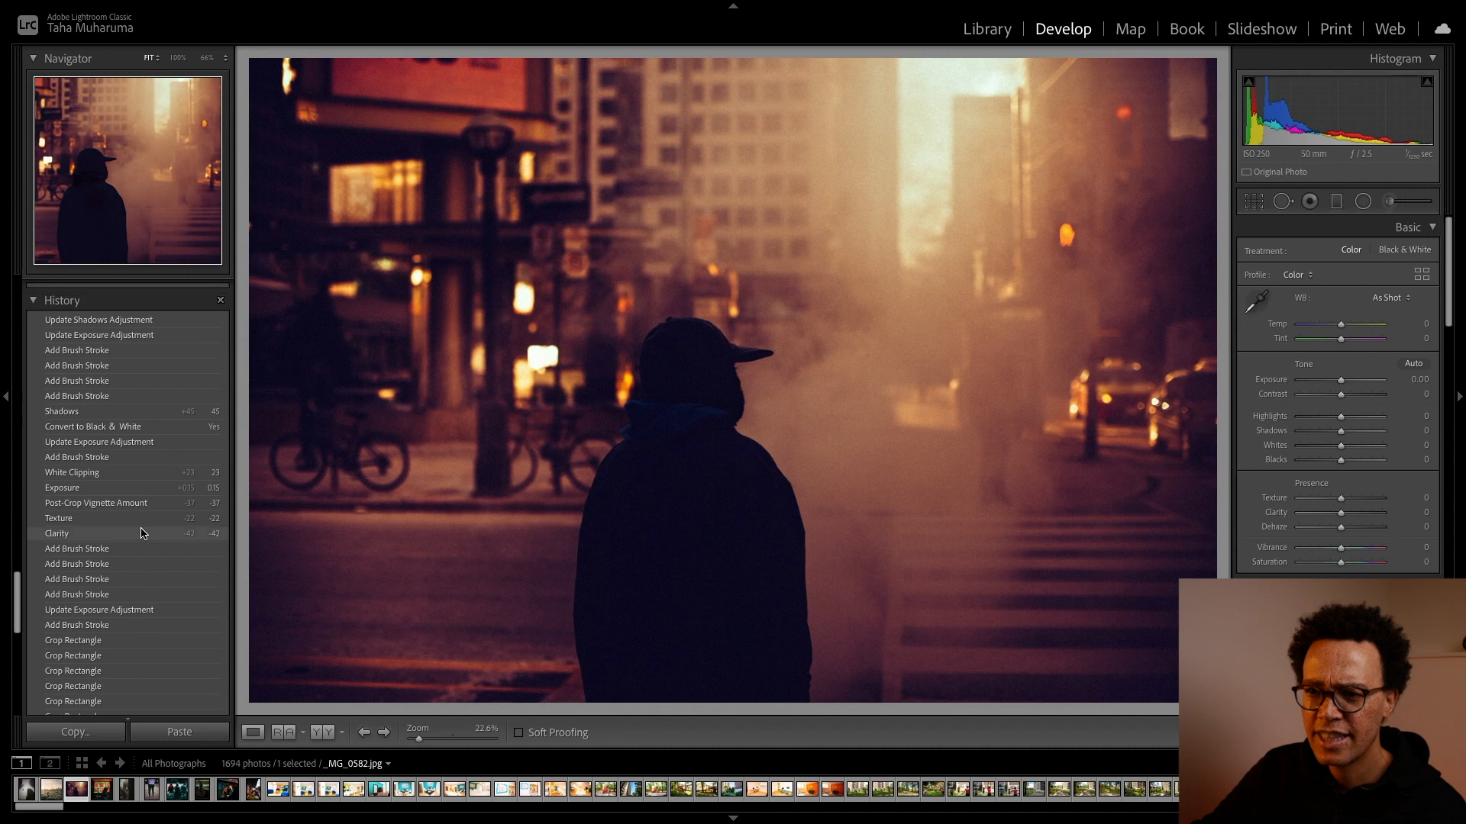
scroll(141, 534, "up", 3)
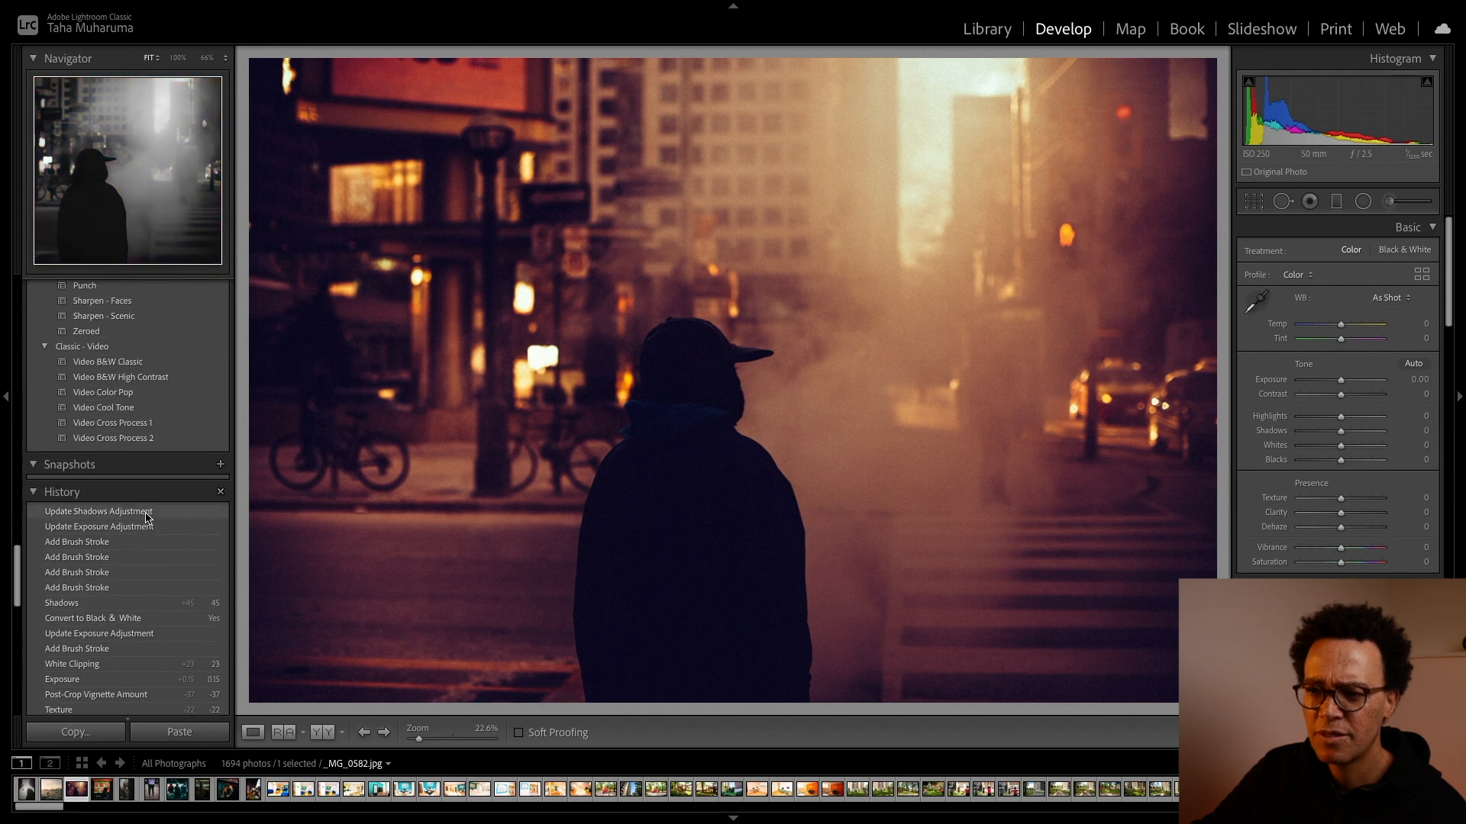
left_click(147, 518)
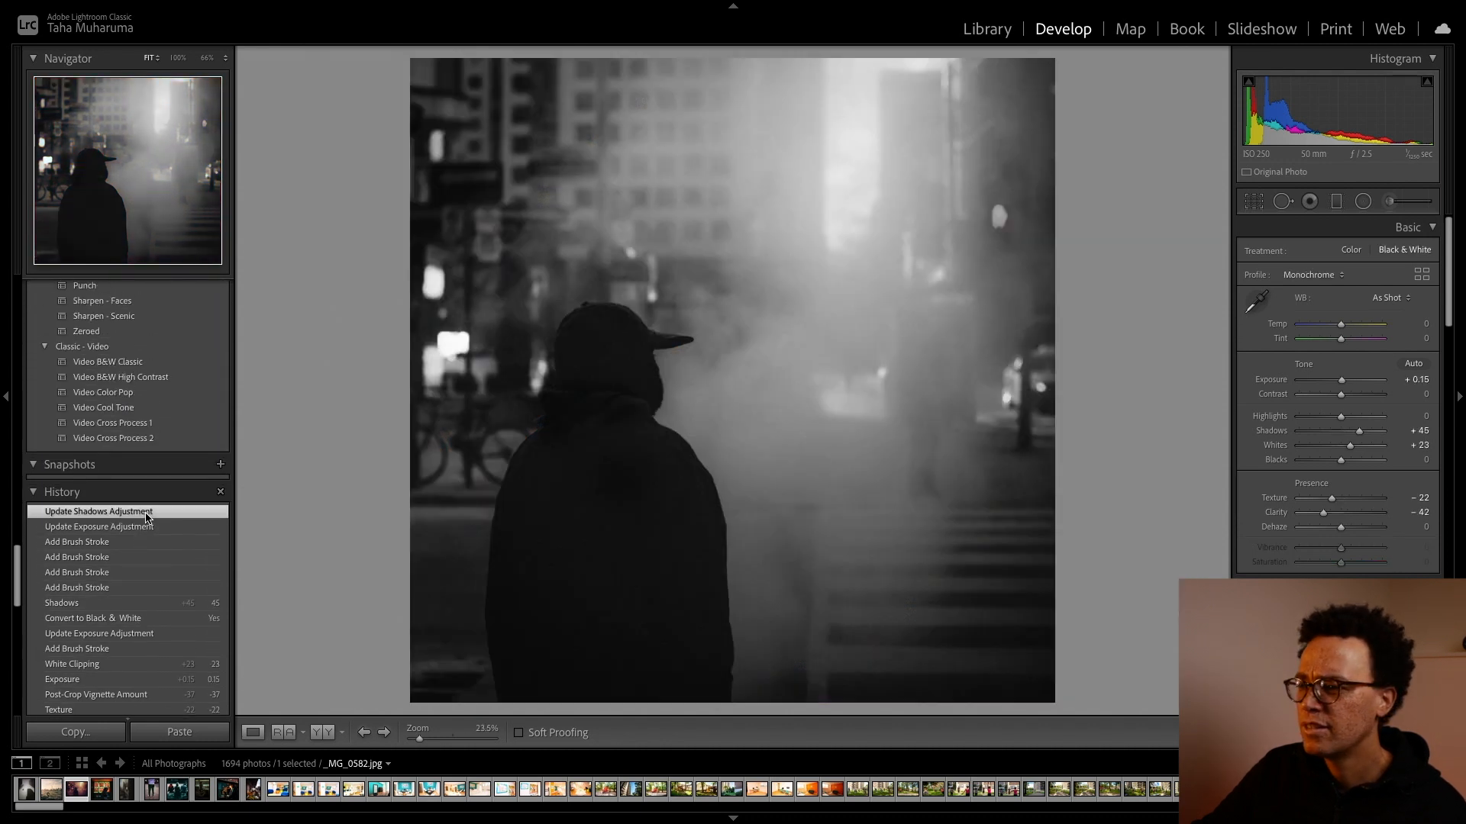